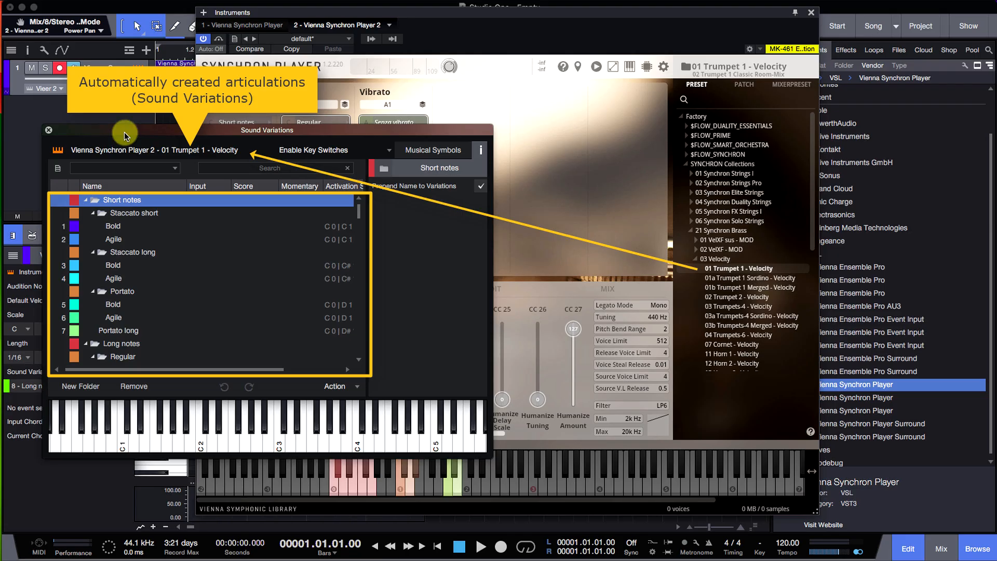
# Close the Sound Variations window of Vienna Synchron Player 2.
pyautogui.click(48, 130)
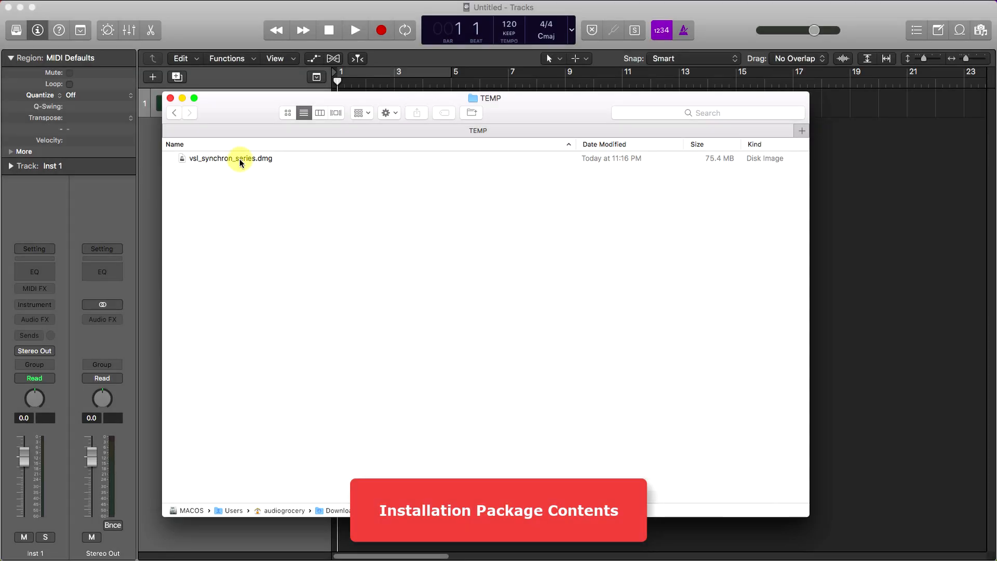
# Mount the vsl_synchron_series.dmg disk image and accept its license agreement.
pyautogui.doubleClick(236, 159)
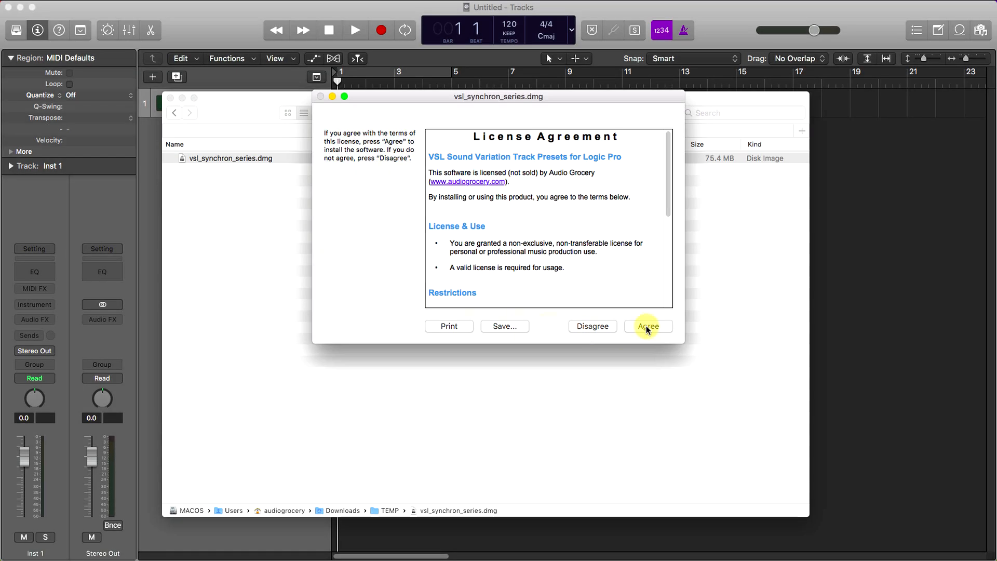
pyautogui.click(648, 326)
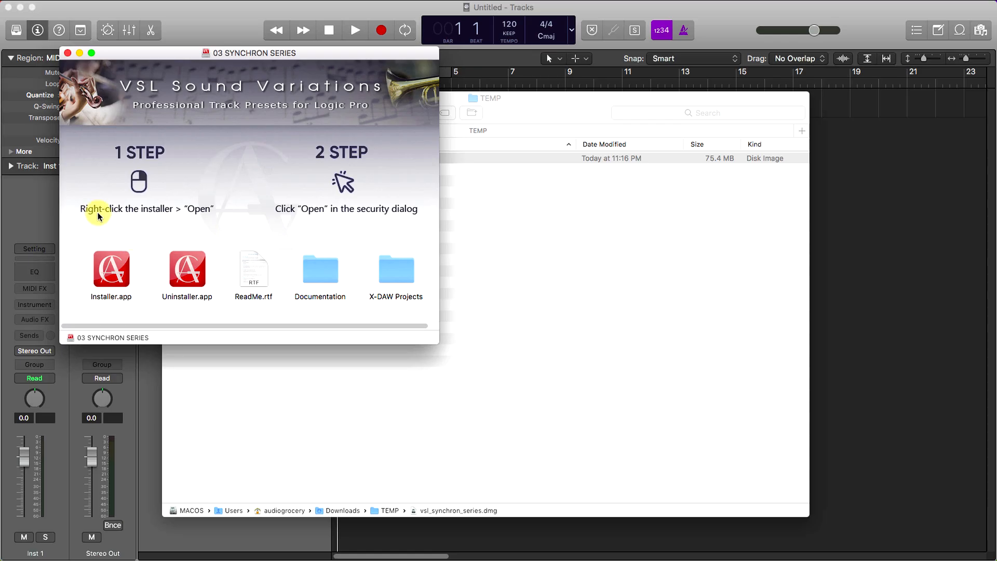
# Open Installer.app to review its installable items, toggle Install_CC_Automator off and on, and cancel the installation.
pyautogui.rightClick(113, 267)
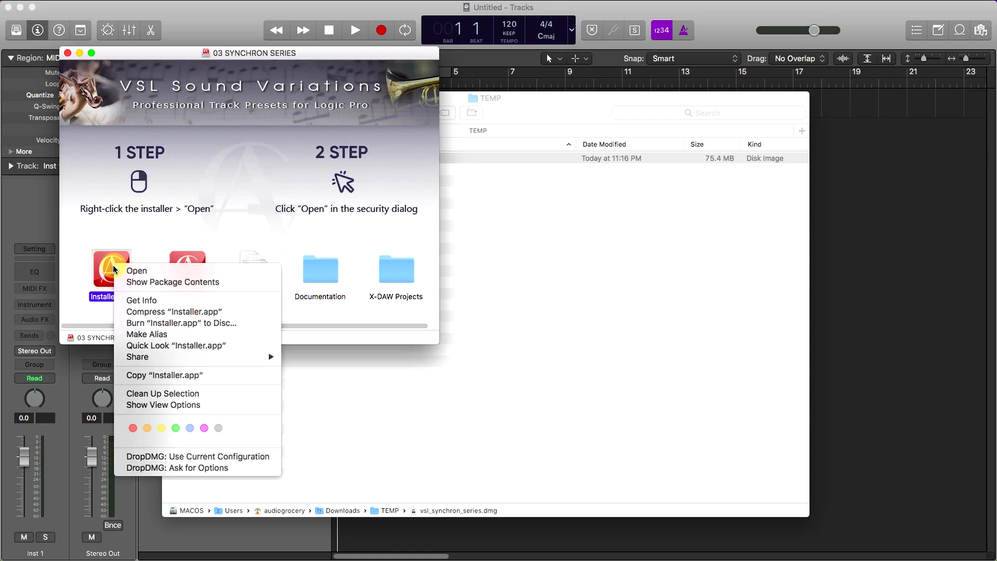
pyautogui.click(130, 273)
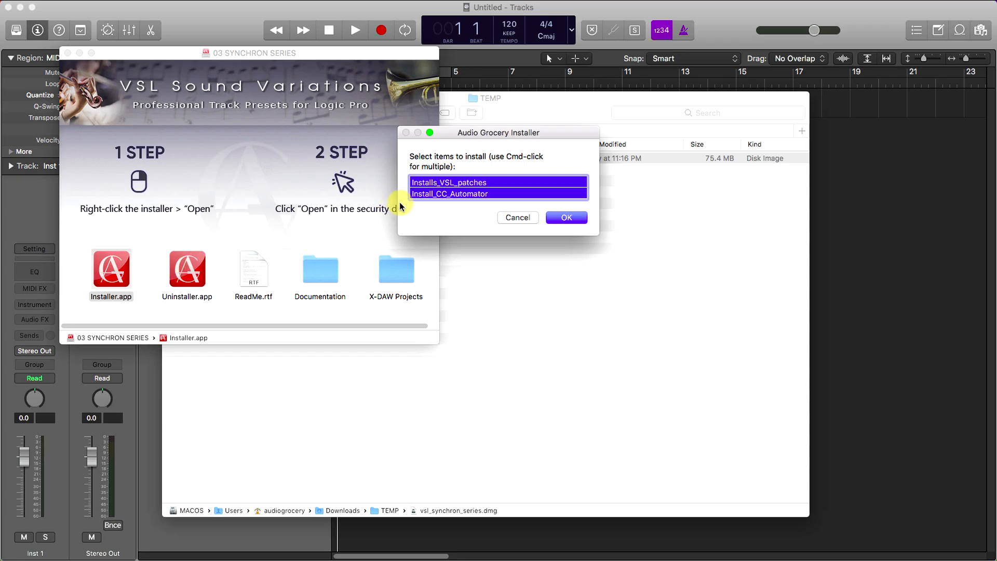
pyautogui.keyDown('super'); pyautogui.click(453, 197); pyautogui.keyUp('super')
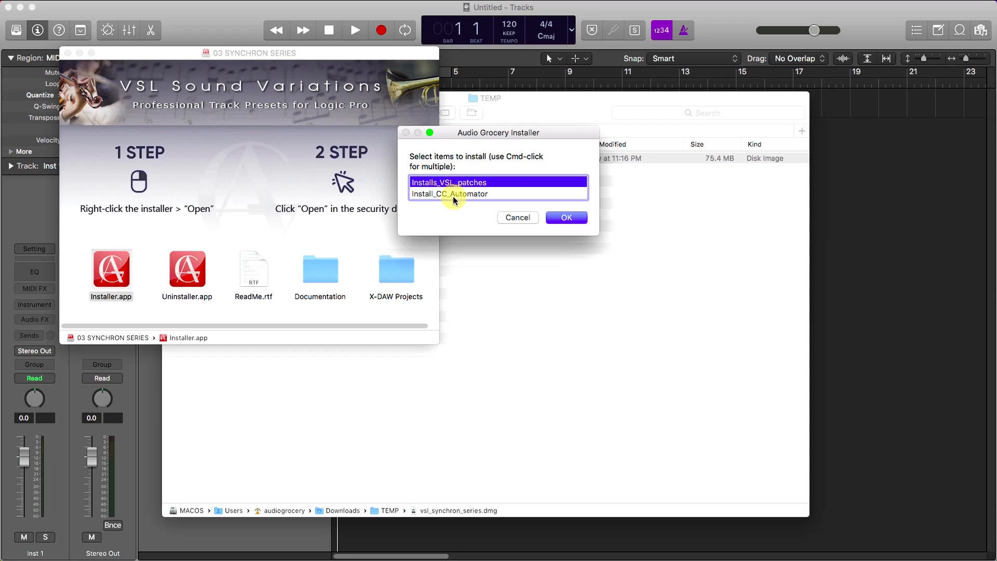
pyautogui.keyDown('super'); pyautogui.click(453, 199); pyautogui.keyUp('super')
pyautogui.click(511, 221)
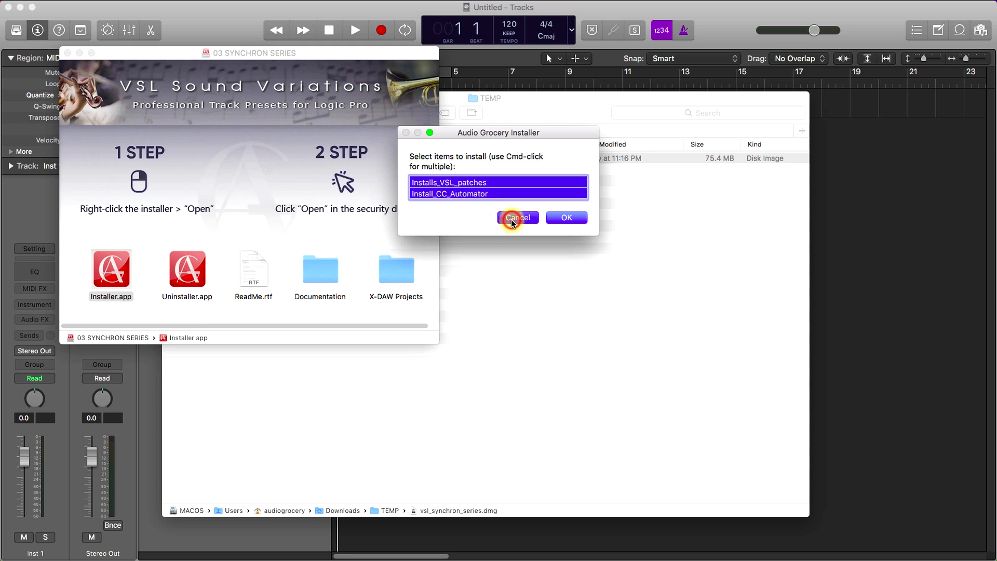
# Preview the ReadMe.rtf file on the mounted disk image and close the preview.
pyautogui.click(262, 278)
pyautogui.press('space')
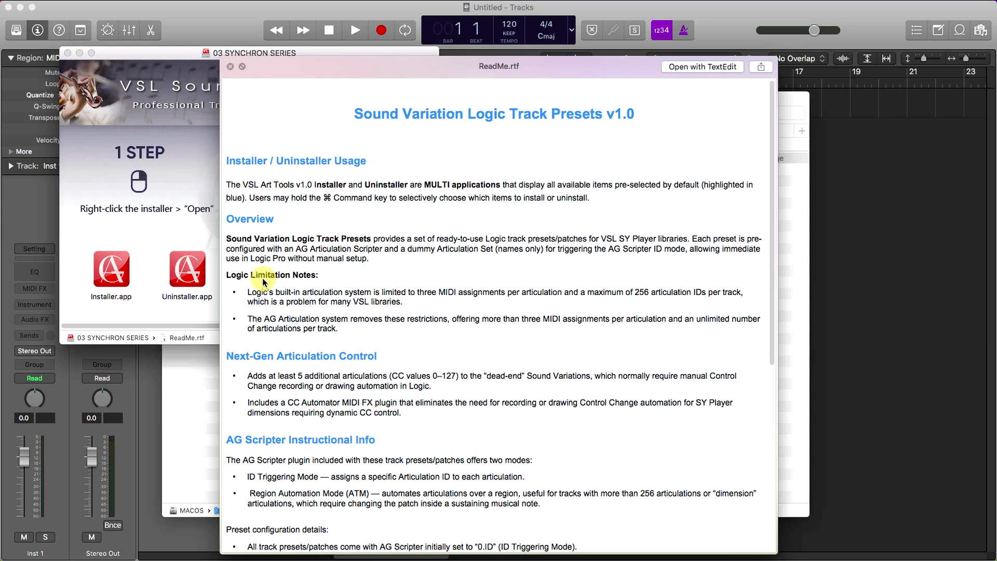
pyautogui.press('space')
# Preview CC Automator - User Manual.pdf and 03 SYNCHRON SERIES — CONTENTS.pdf in the Documentation folder.
pyautogui.click(322, 277)
pyautogui.doubleClick(323, 278)
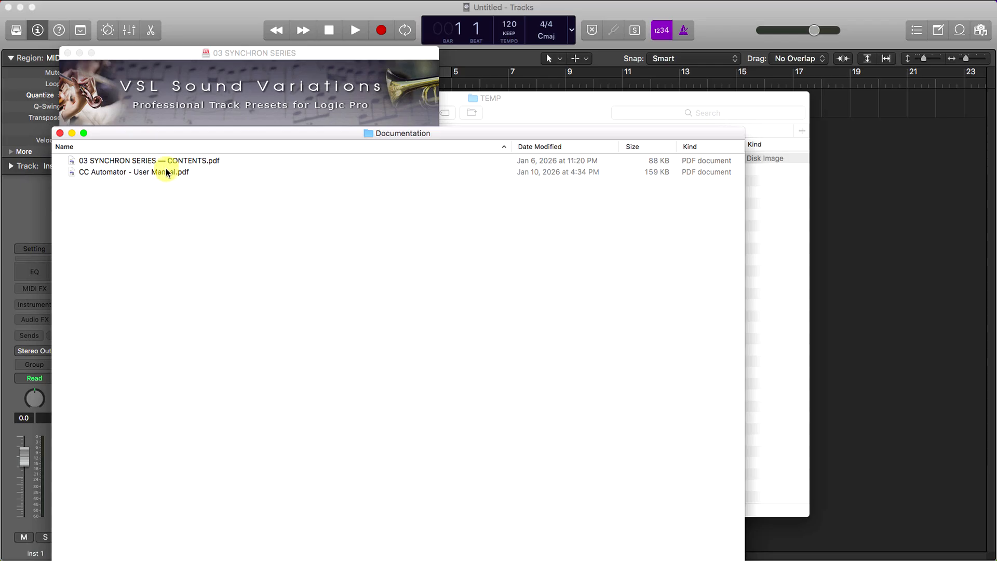
pyautogui.click(164, 173)
pyautogui.press('space')
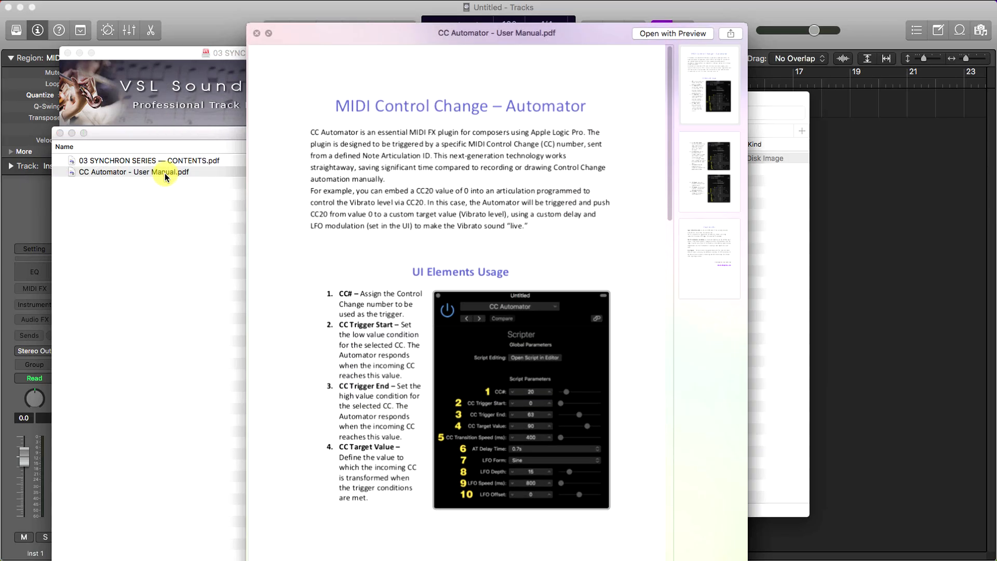
pyautogui.press('space')
pyautogui.click(197, 161)
pyautogui.press('space')
pyautogui.scroll(-5, 343, 258)
pyautogui.scroll(-5, 343, 263)
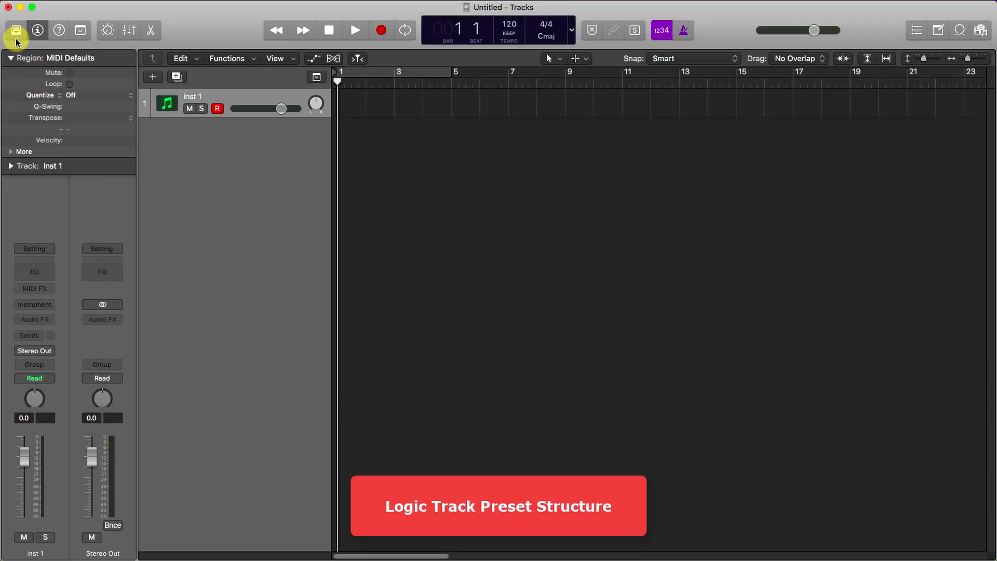
# In Logic Pro, load the Library user patch VSL Patches > SYNCHRON SERIES > 20 Brass > Normal > 01 Trumpet 1 onto the Inst 1 track.
pyautogui.click(16, 32)
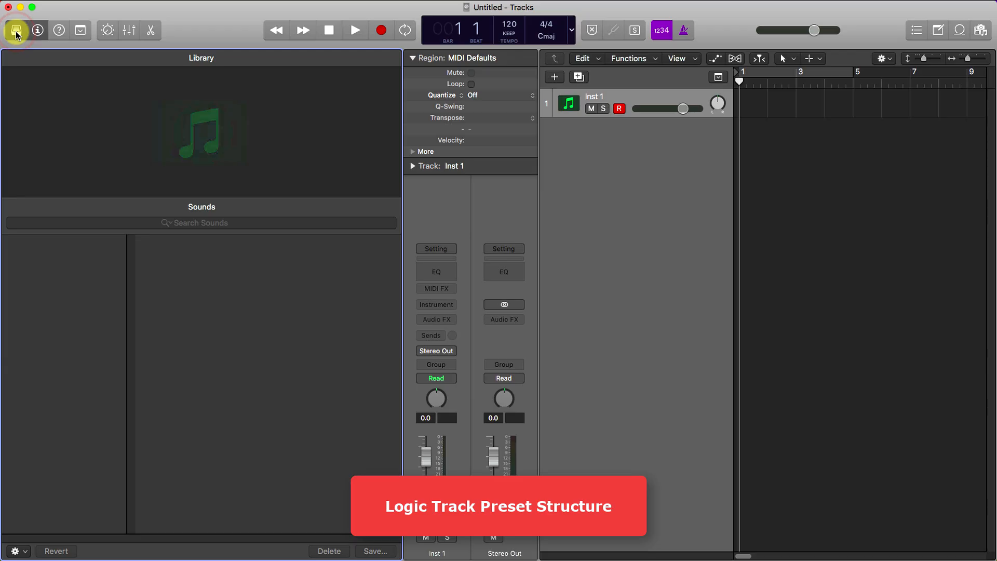
pyautogui.click(45, 242)
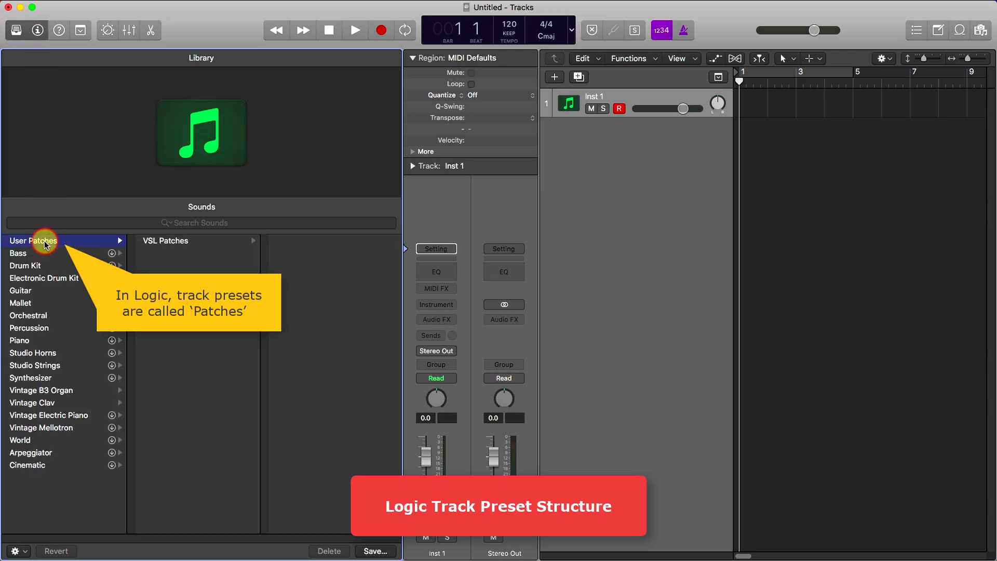
pyautogui.click(187, 243)
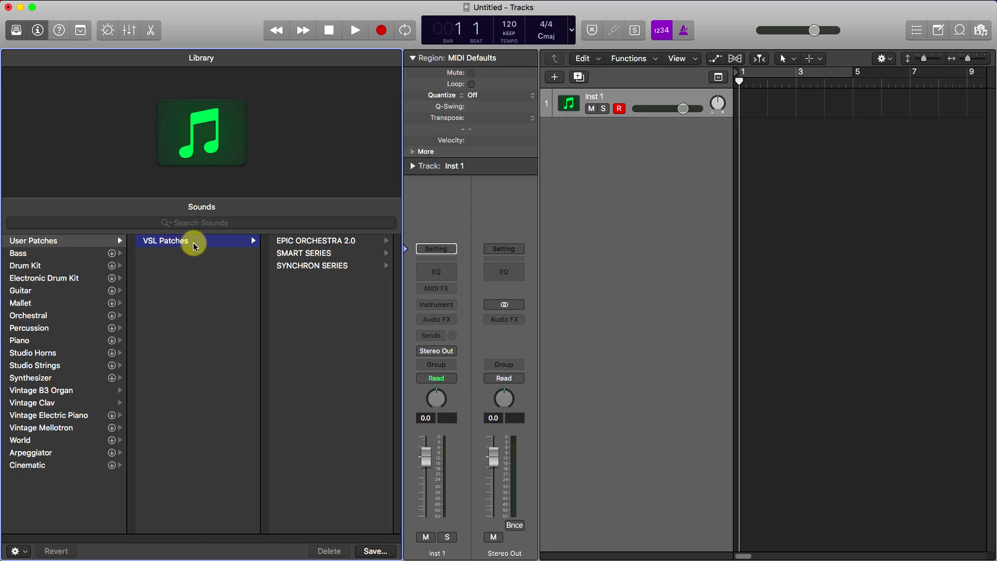
pyautogui.click(318, 267)
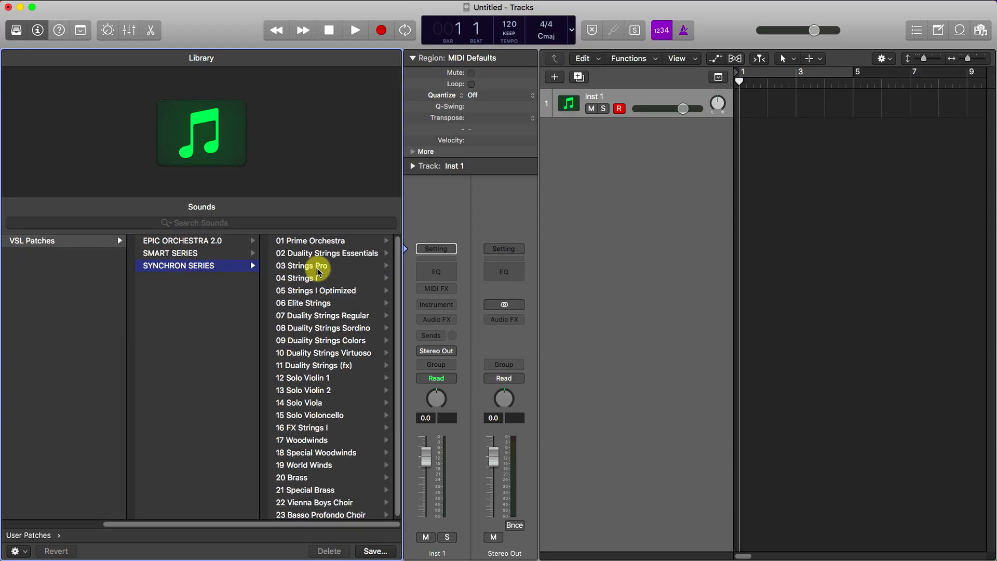
pyautogui.click(301, 479)
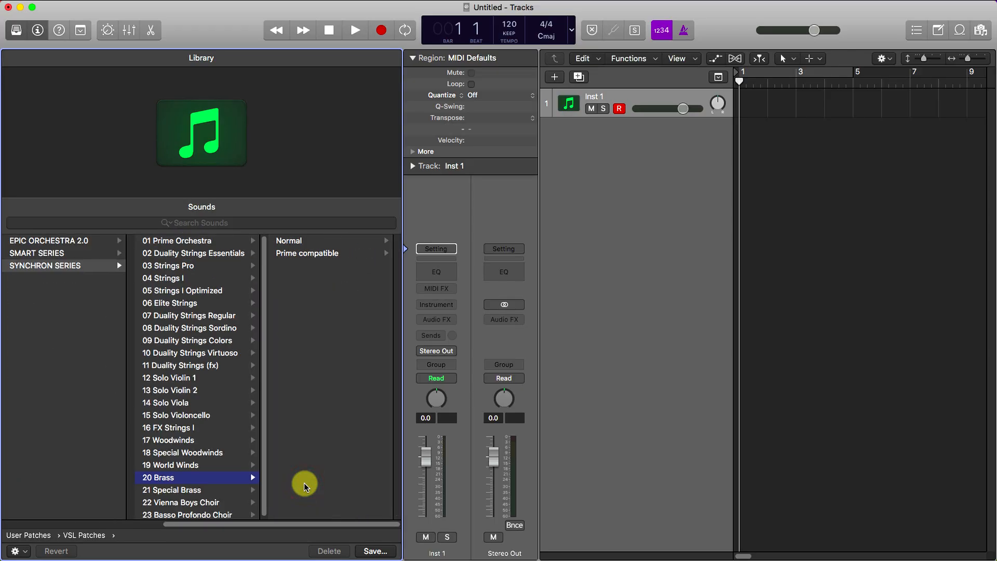
pyautogui.click(289, 240)
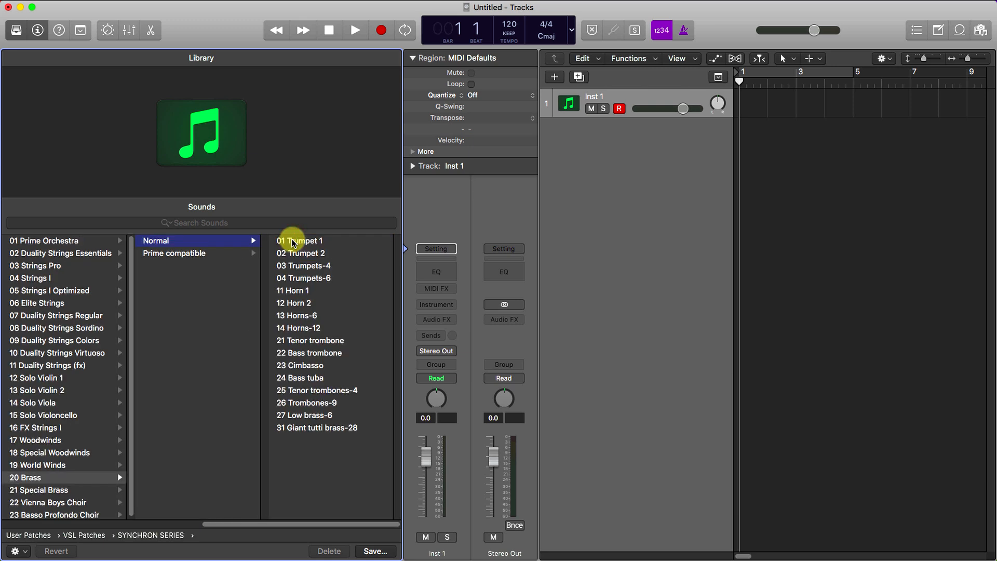
pyautogui.click(294, 241)
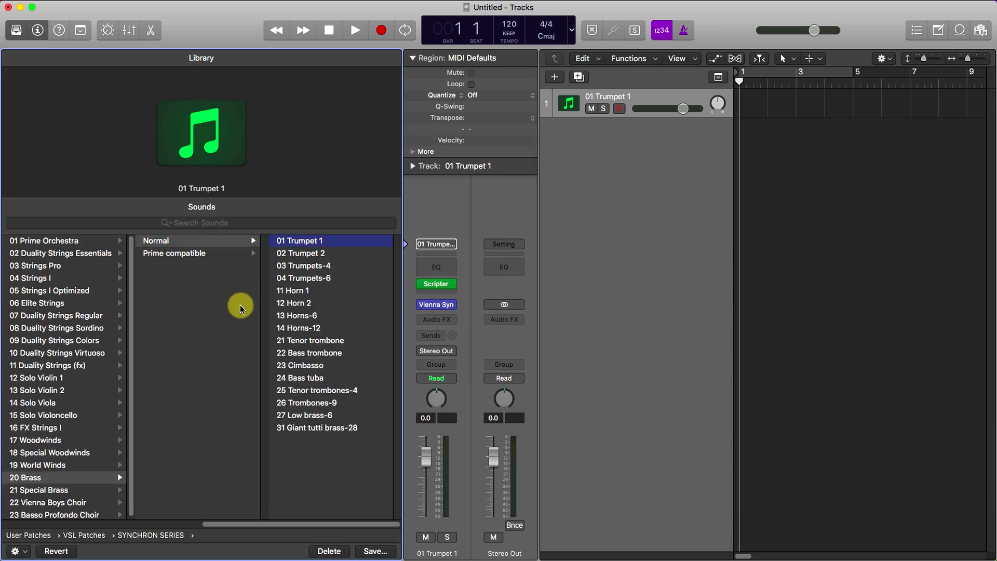
pyautogui.click(15, 31)
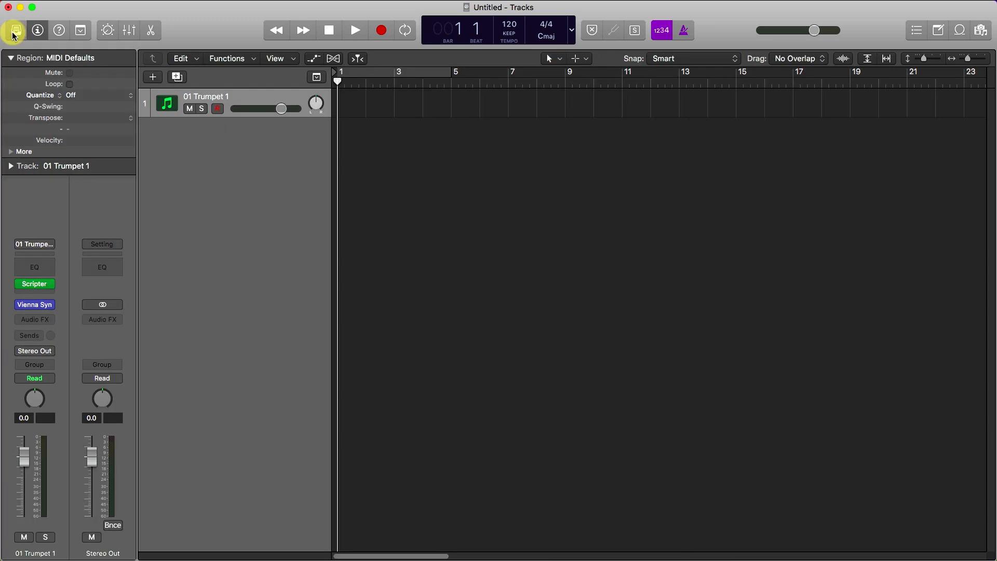
# Open the Scripter plug-in on the 01 Trumpet 1 track and view the choices of its articulation parameter.
pyautogui.click(37, 289)
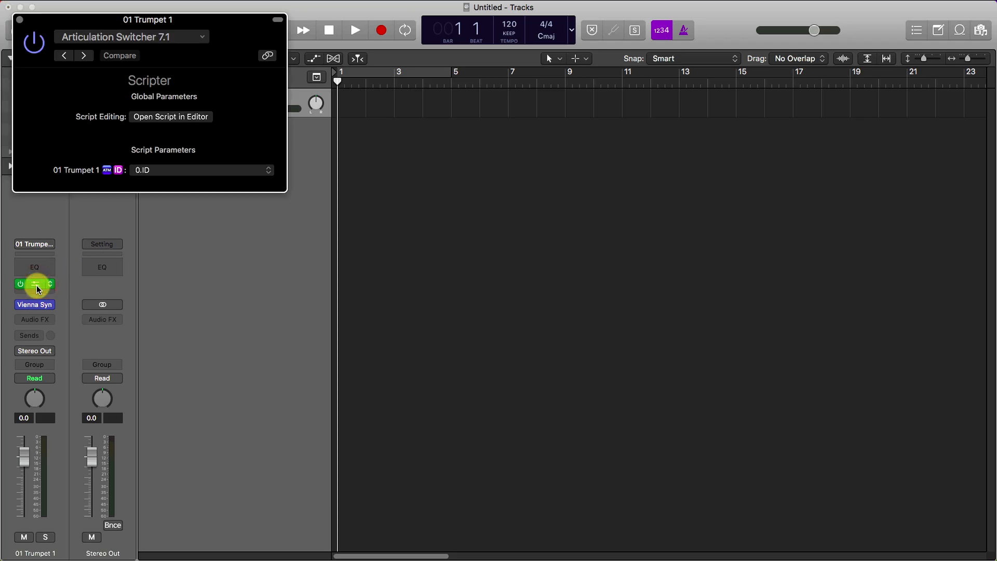
pyautogui.click(251, 170)
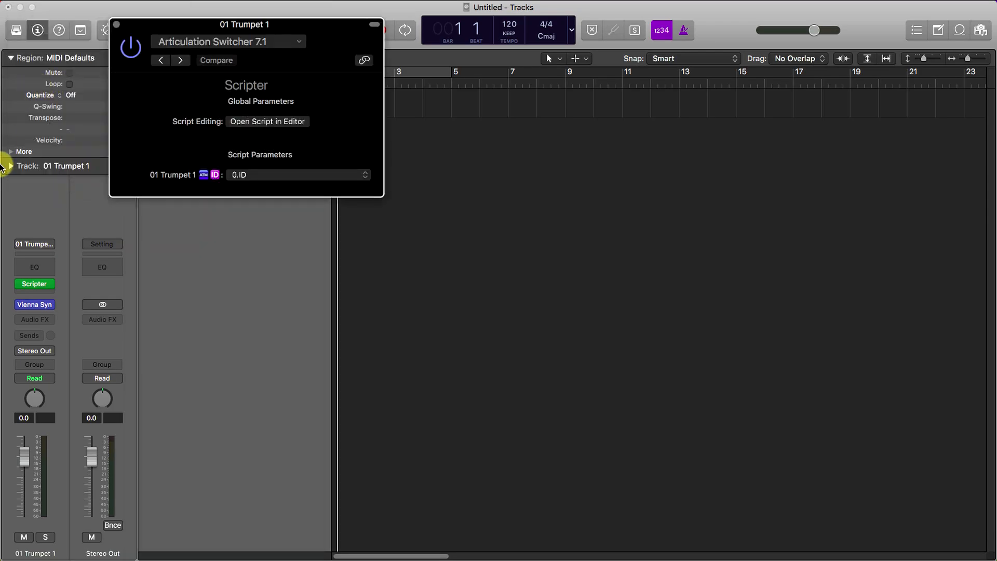
# Open the 01 Trumpet 1 track's articulation set in the editor and examine its articulation, output and switch assignments.
pyautogui.click(10, 166)
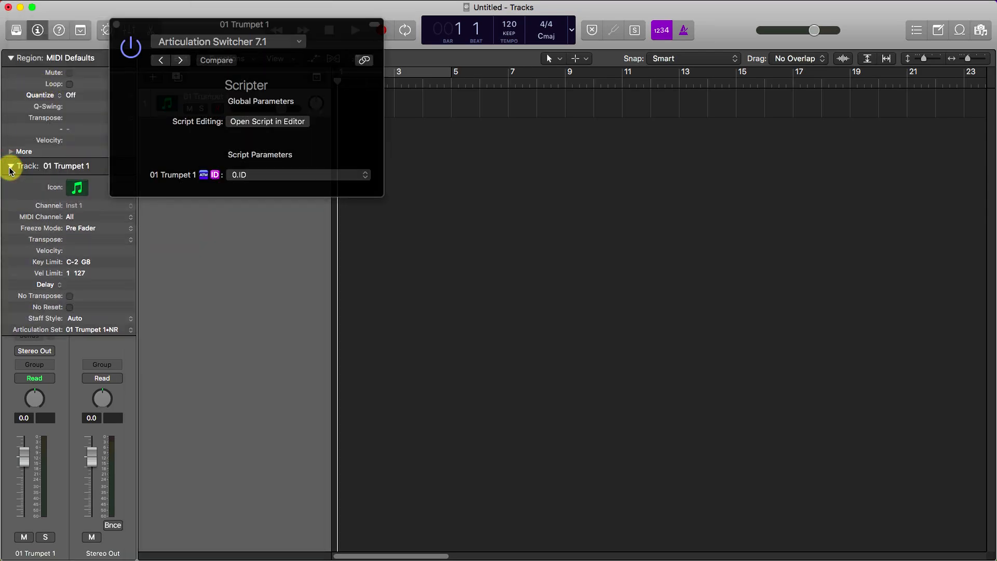
pyautogui.click(93, 329)
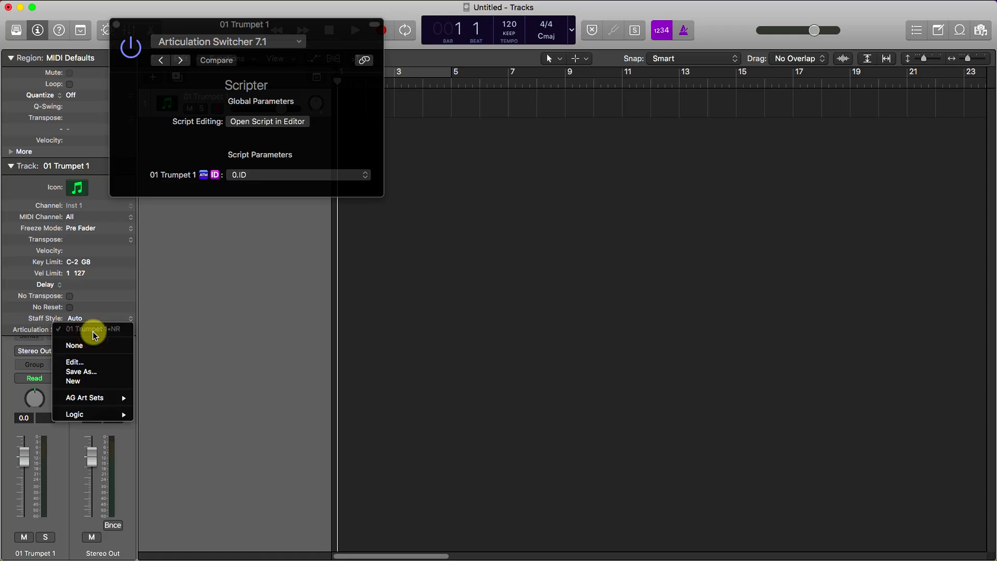
pyautogui.click(88, 362)
pyautogui.moveTo(422, 147); pyautogui.dragTo(564, 146)
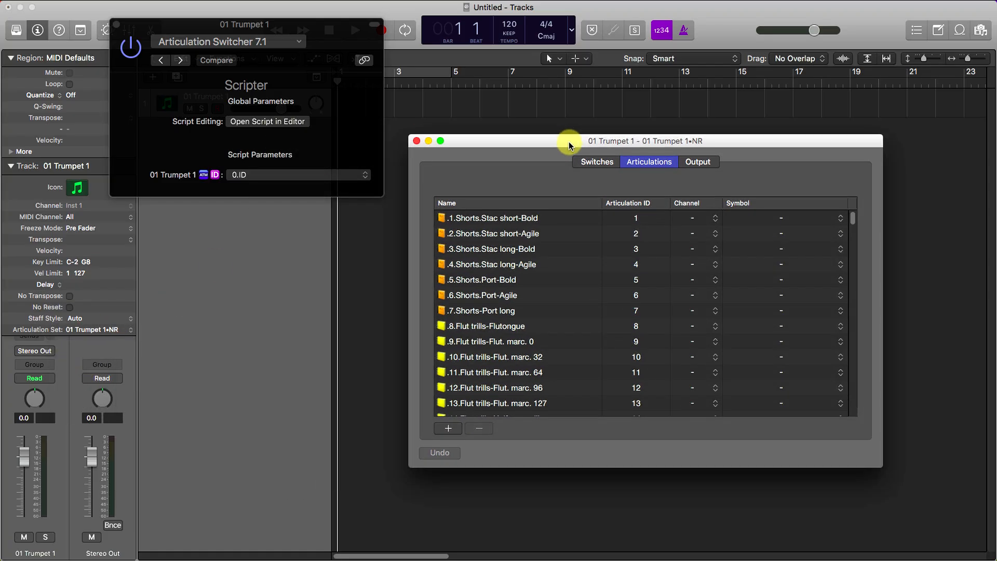
pyautogui.click(699, 162)
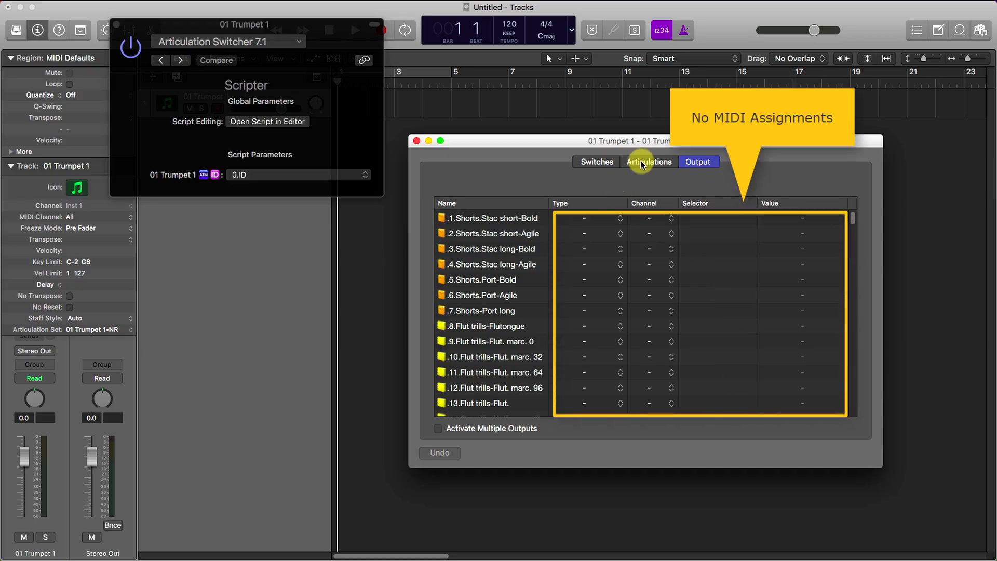
pyautogui.click(589, 162)
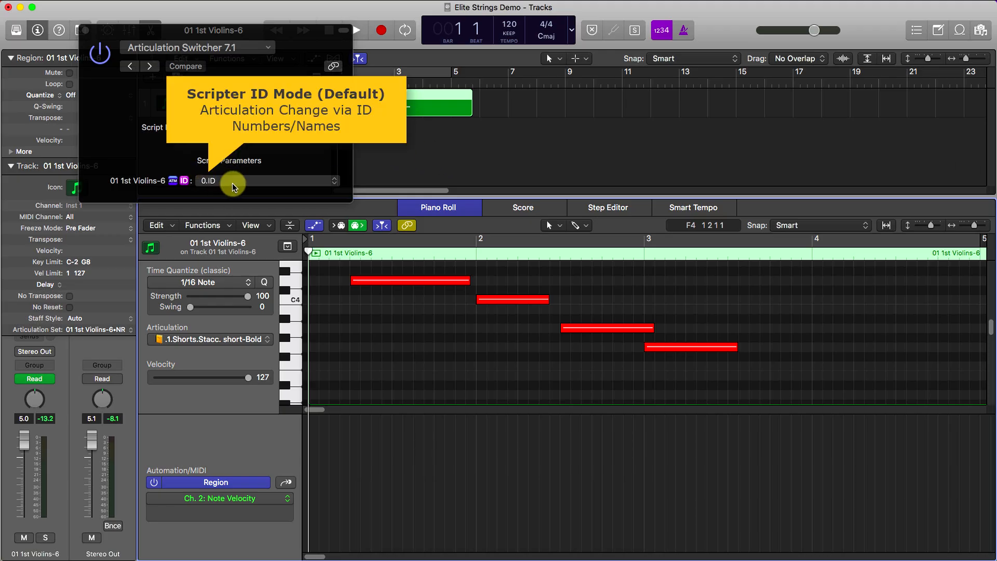
# Check the articulation assigned to each of the four 1st Violins notes in the Piano Roll and play the region back.
pyautogui.click(410, 283)
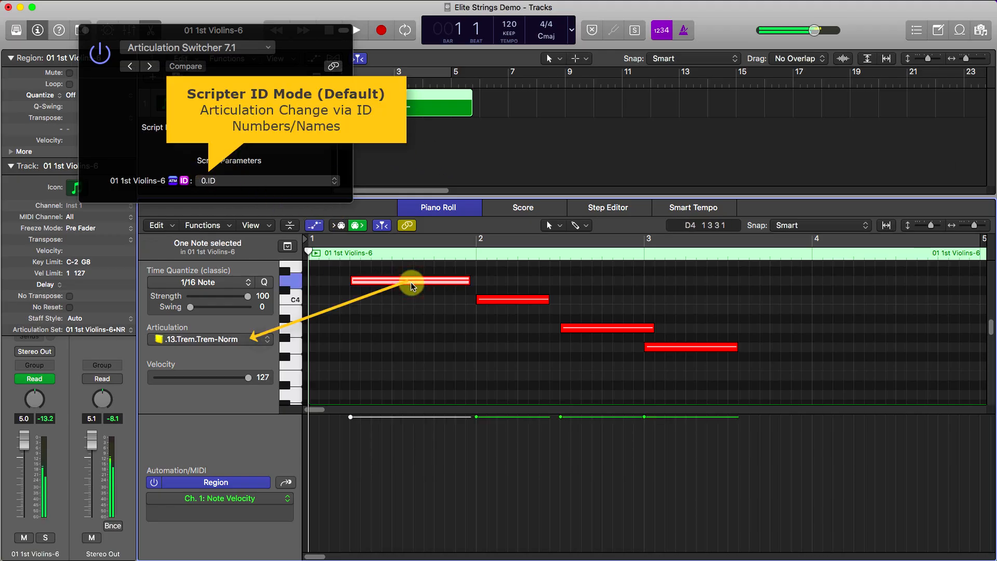
pyautogui.click(507, 301)
pyautogui.click(590, 329)
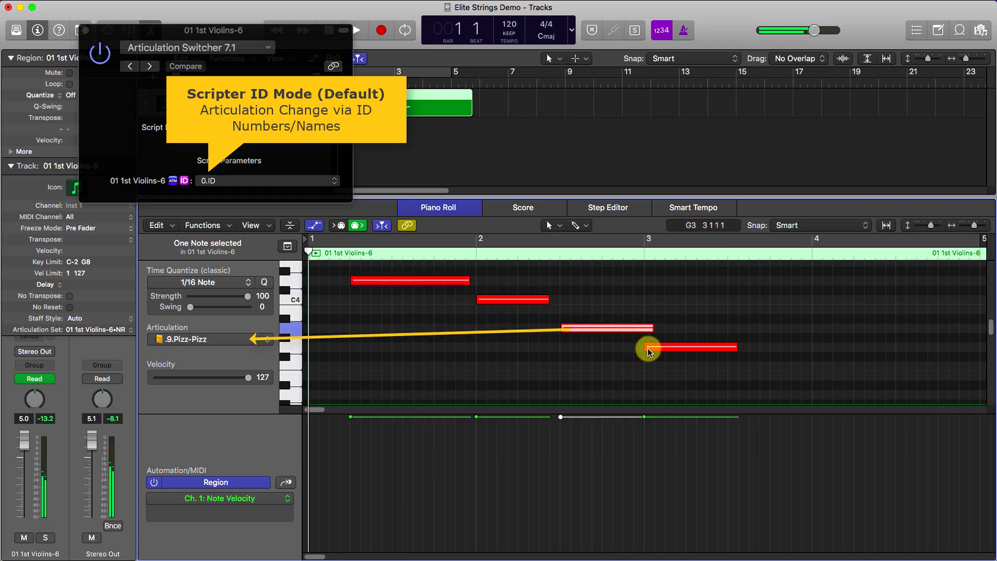
pyautogui.click(661, 348)
pyautogui.press('space')
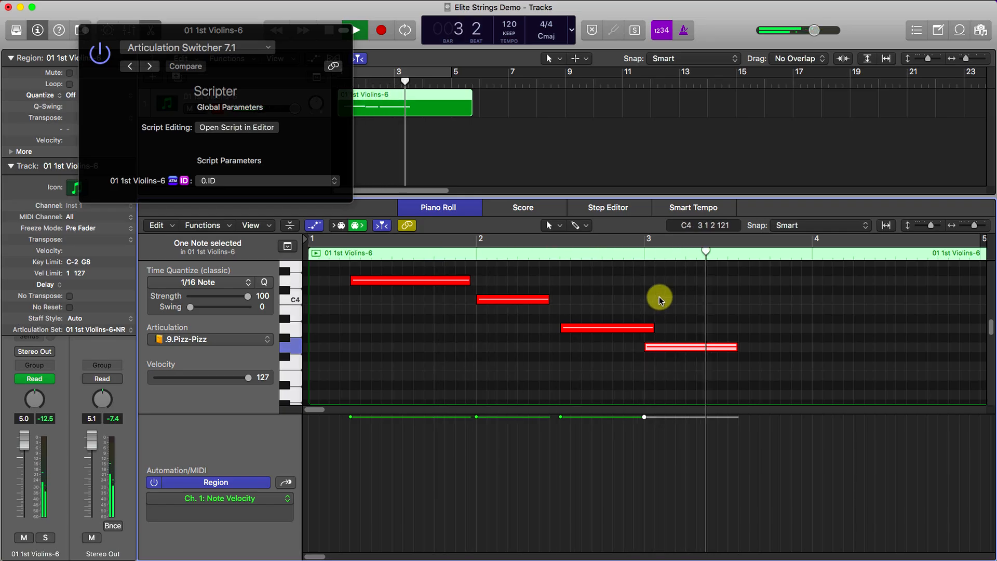
pyautogui.press('space')
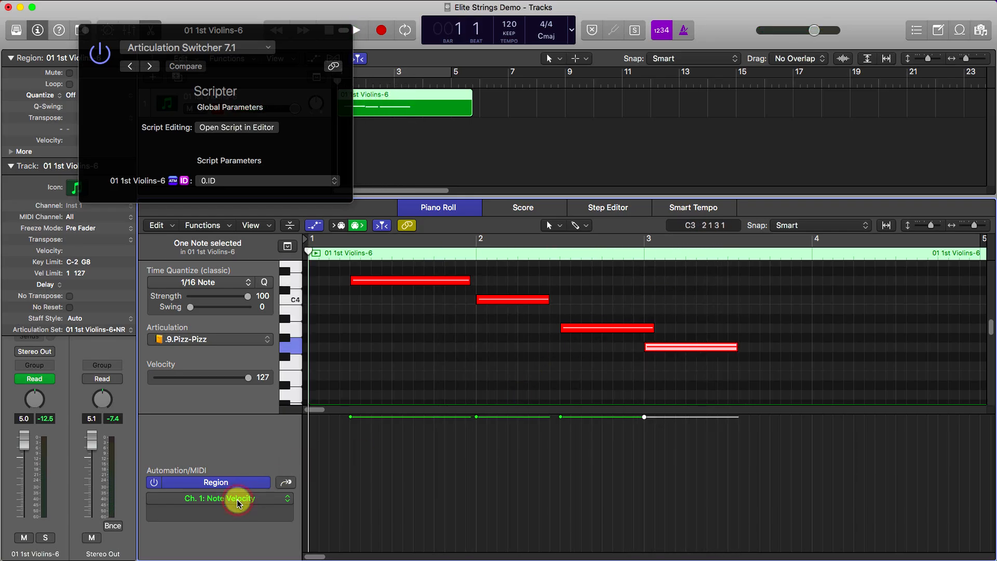
# Show the Scripter's 01 1st Violins-6 articulation parameter in the Piano Roll's region automation lane.
pyautogui.click(237, 499)
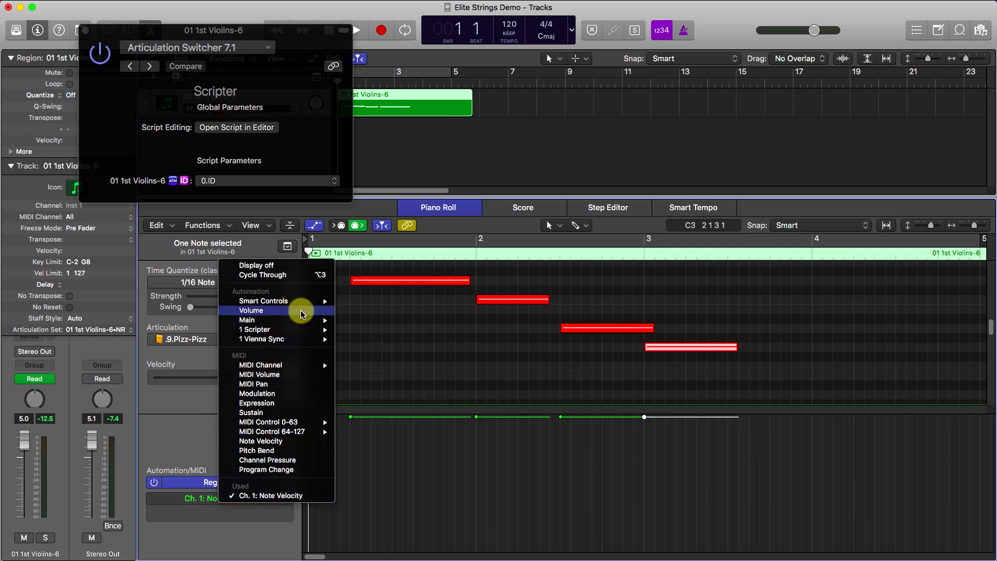
pyautogui.moveTo(305, 331)
pyautogui.click(366, 329)
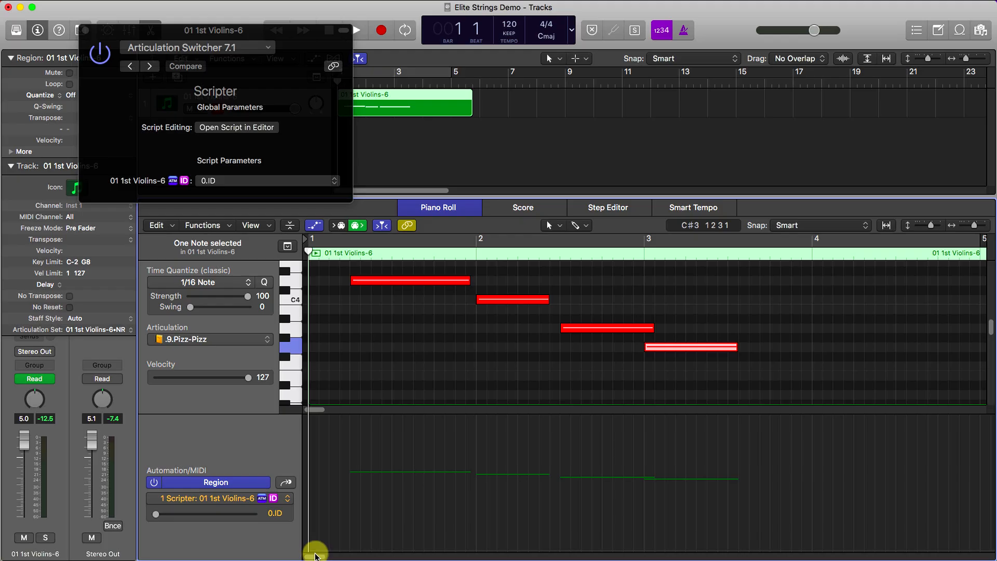
# Add an automation point at 0.ID at the region start and one before the third note, raised to .351.Per. leg. agile.Molto vib.Norm.Norm rel-Norm att.
pyautogui.click(315, 554)
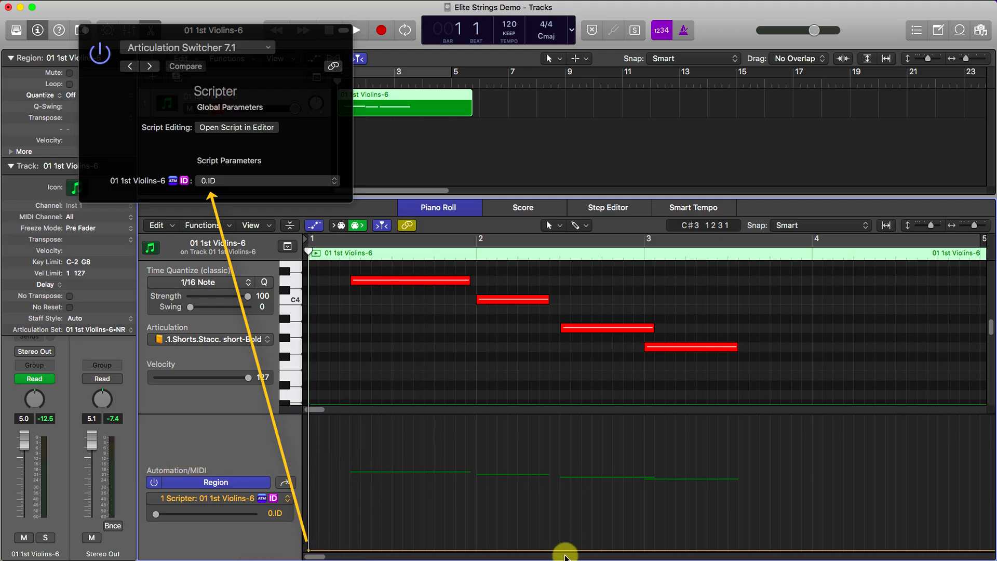
pyautogui.click(559, 550)
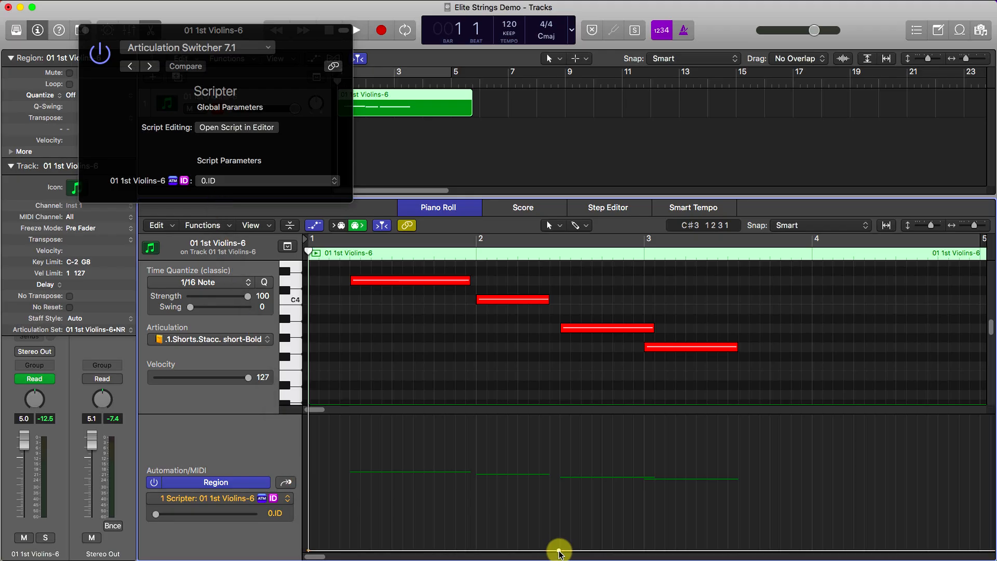
pyautogui.moveTo(558, 550); pyautogui.dragTo(560, 476)
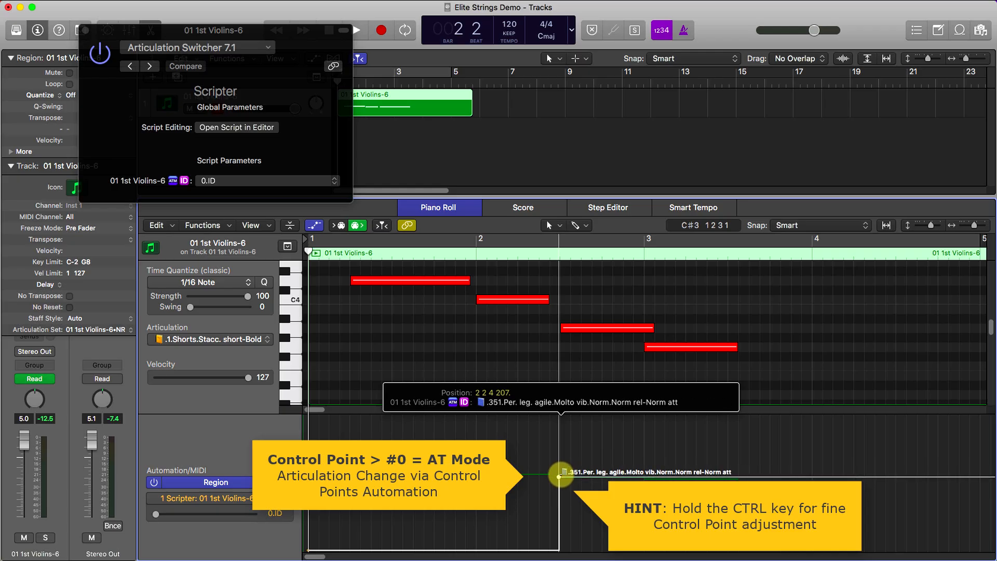
# Change the second articulation automation point to .350.Per. leg. agile.Reg vib.Auto sp. slur.Leg agile.Soft rel-Marc/sfz and play the region back.
pyautogui.moveTo(560, 477); pyautogui.dragTo(556, 476)
pyautogui.press('space')
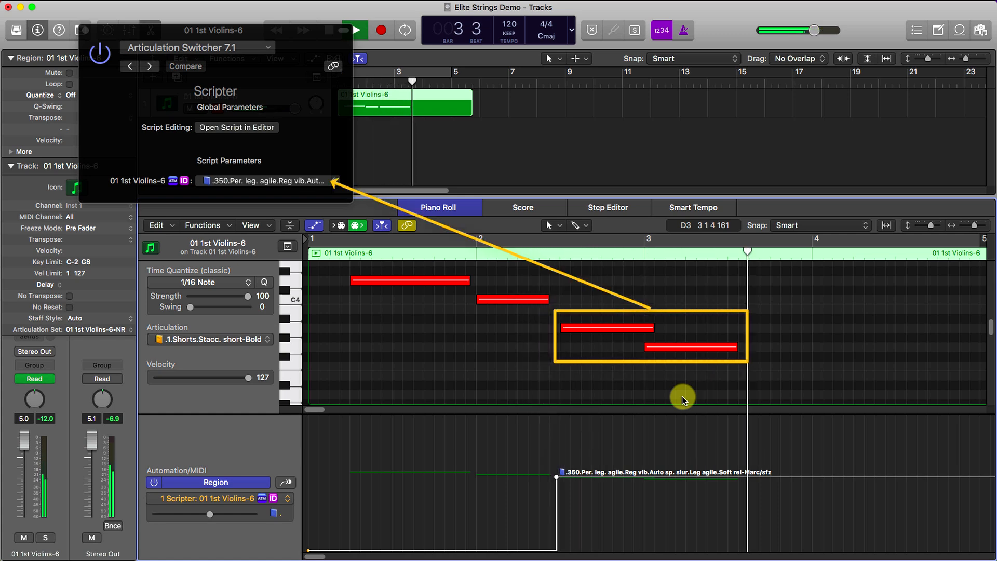
pyautogui.press('space')
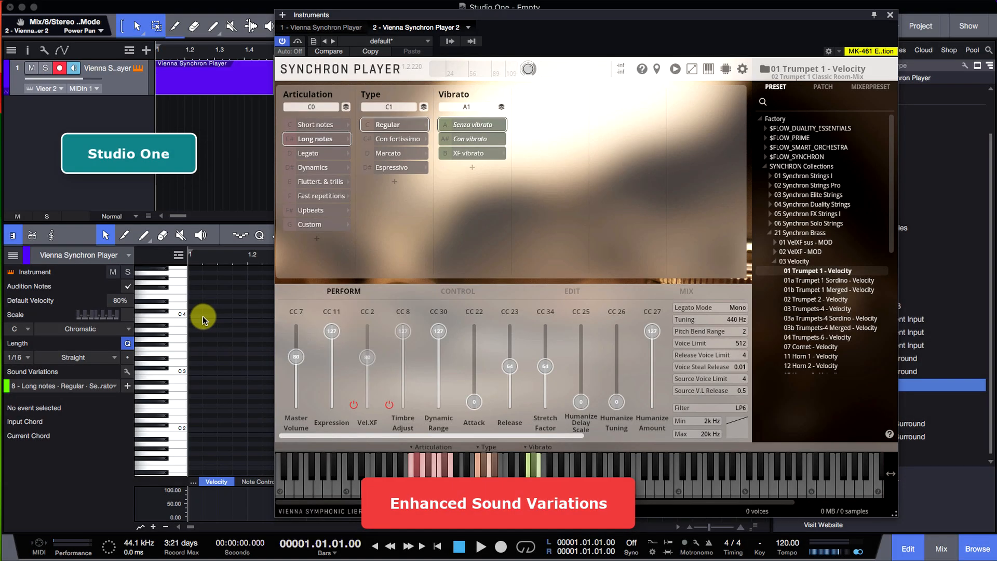
# In Studio One, apply the Legato, Regular, Regular, XF vibrato sound variation to a new C4 note and adjust Synchron Player's CC 20 dial.
pyautogui.click(207, 315)
pyautogui.rightClick(207, 318)
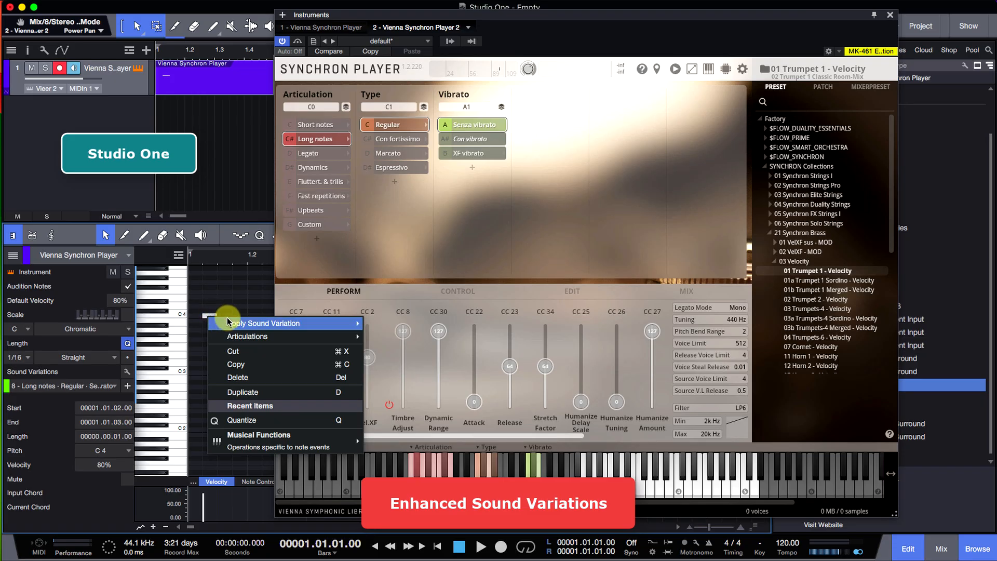
pyautogui.moveTo(269, 323)
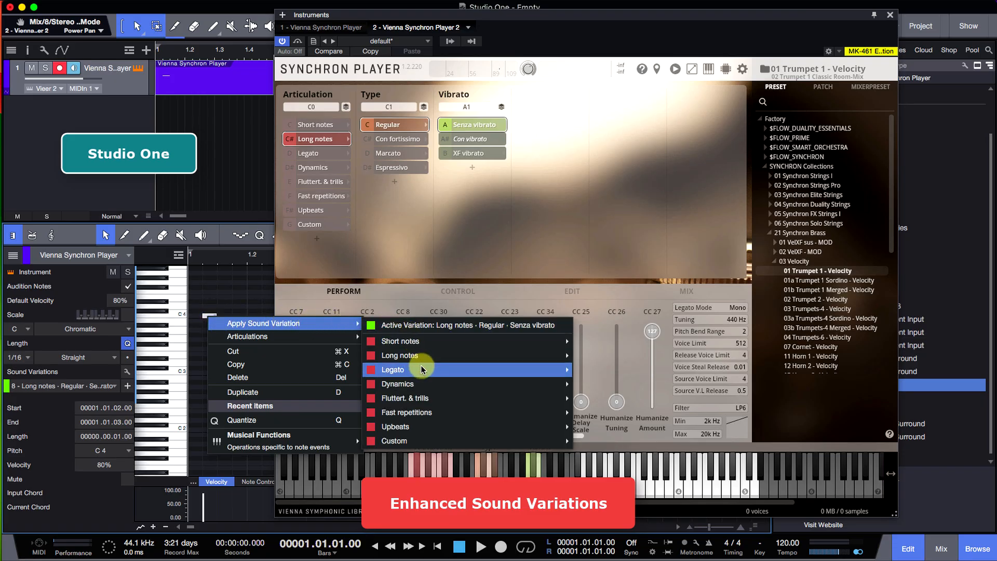
pyautogui.moveTo(425, 369)
pyautogui.moveTo(607, 372)
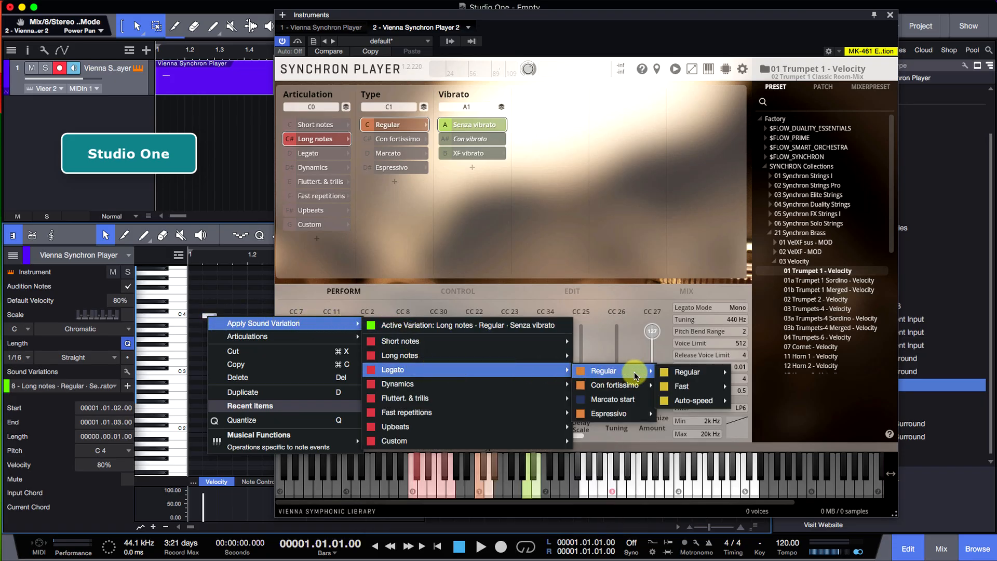
pyautogui.moveTo(675, 372)
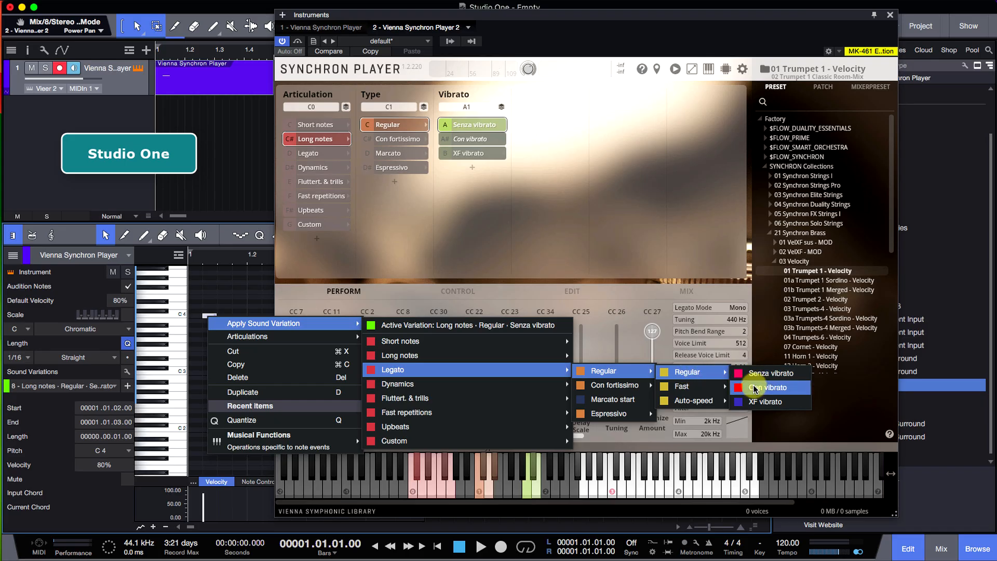
pyautogui.click(770, 402)
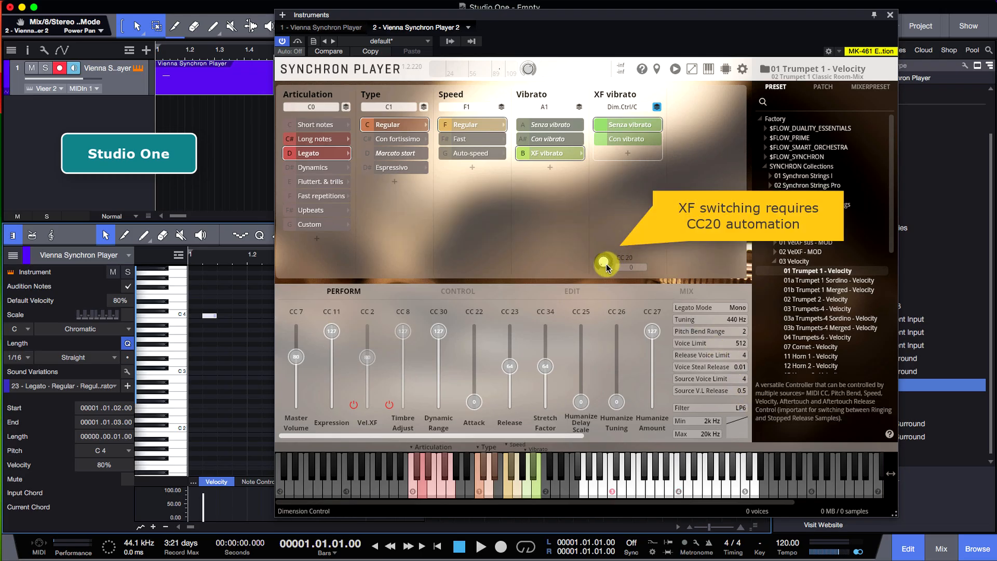
pyautogui.moveTo(603, 261); pyautogui.dragTo(614, 305)
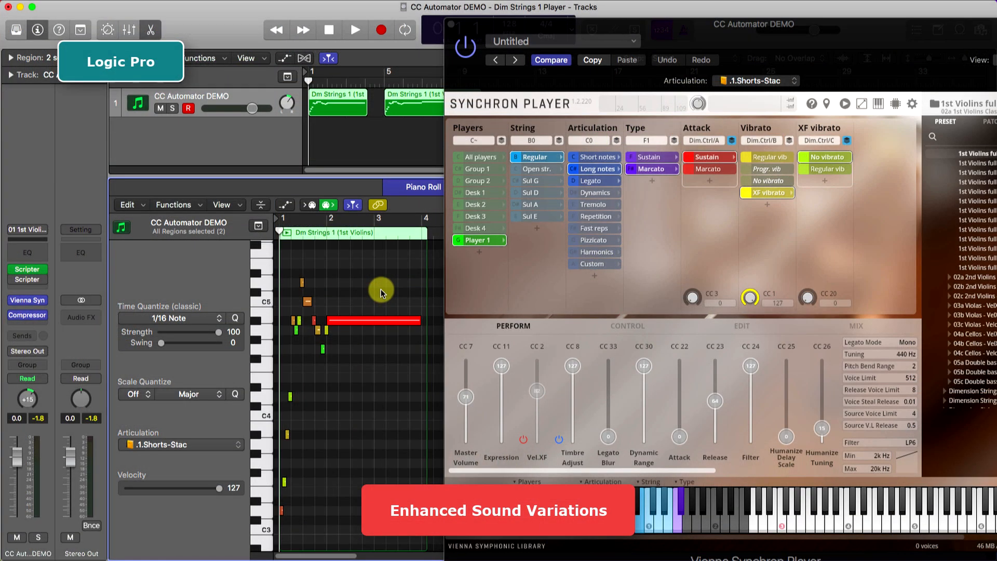
# In Logic Pro, check the articulation choices for the long 1st Violins note and play the region with .28.Longs.Marc.Sus.XF vib-No vib 0.
pyautogui.click(352, 321)
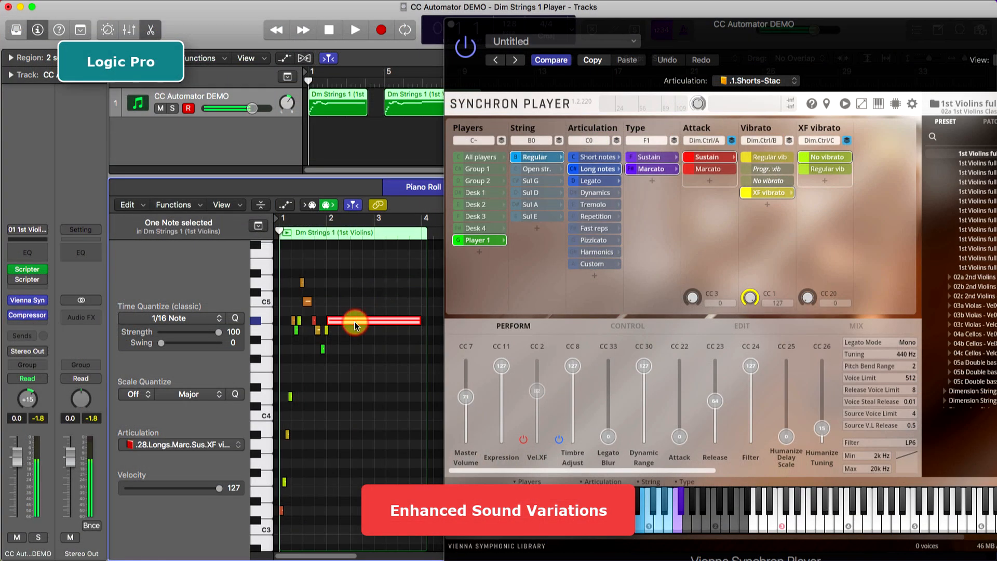
pyautogui.click(217, 444)
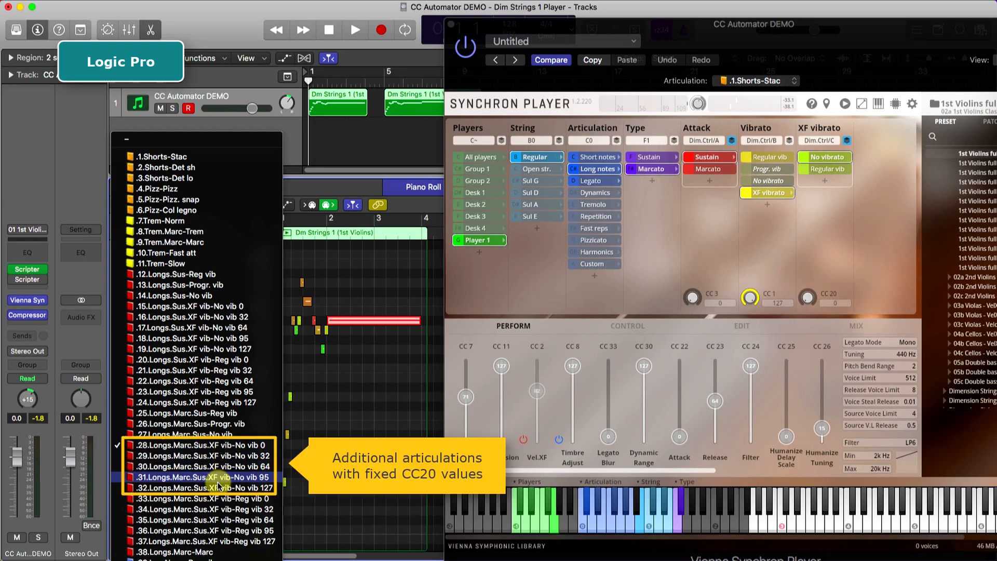
pyautogui.click(240, 445)
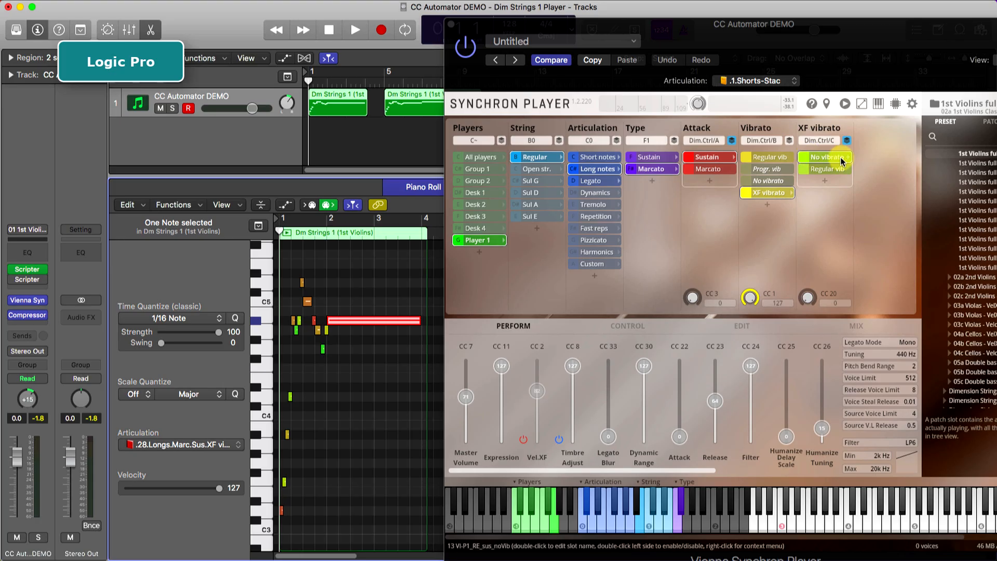
pyautogui.press('space')
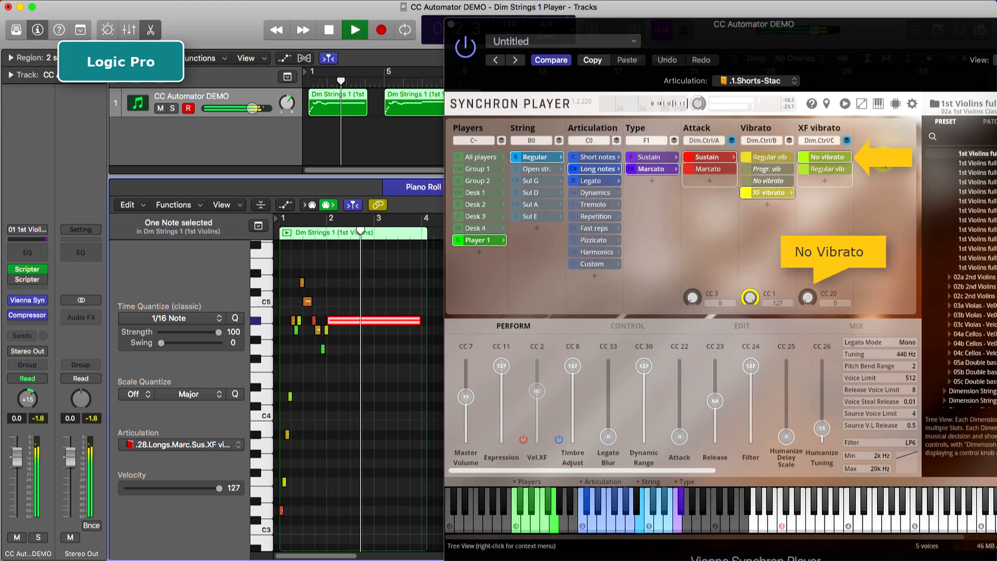
pyautogui.press('space')
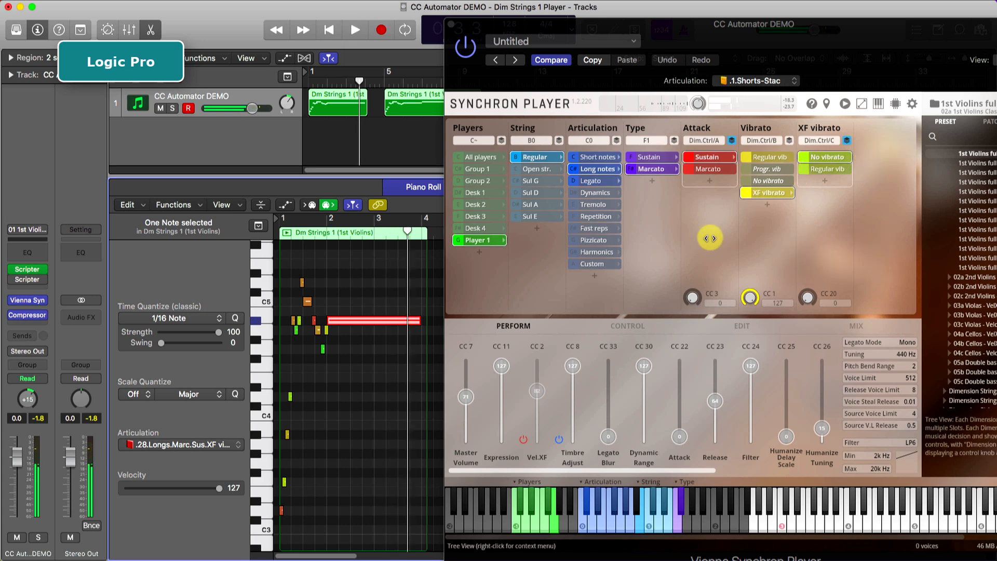
pyautogui.press('Return')
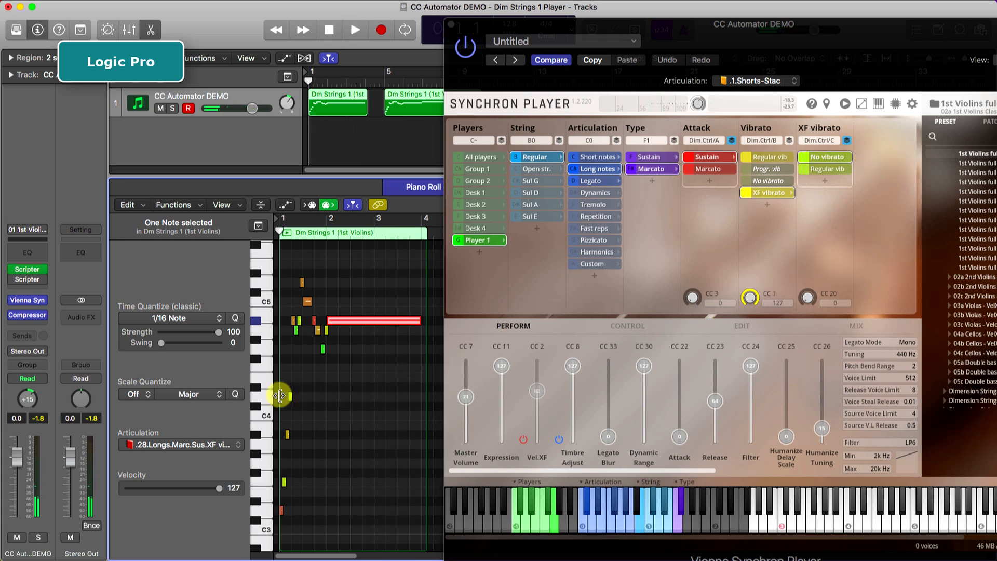
# Set the long note's articulation to .31.Longs.Marc.Sus.XF vib-No vib 95 and play the region back.
pyautogui.click(202, 448)
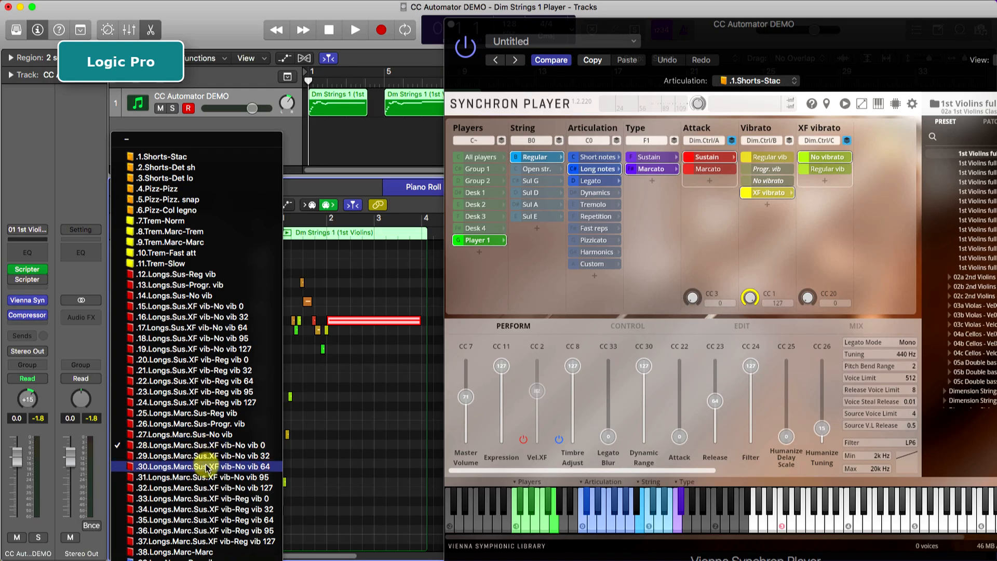
pyautogui.click(209, 482)
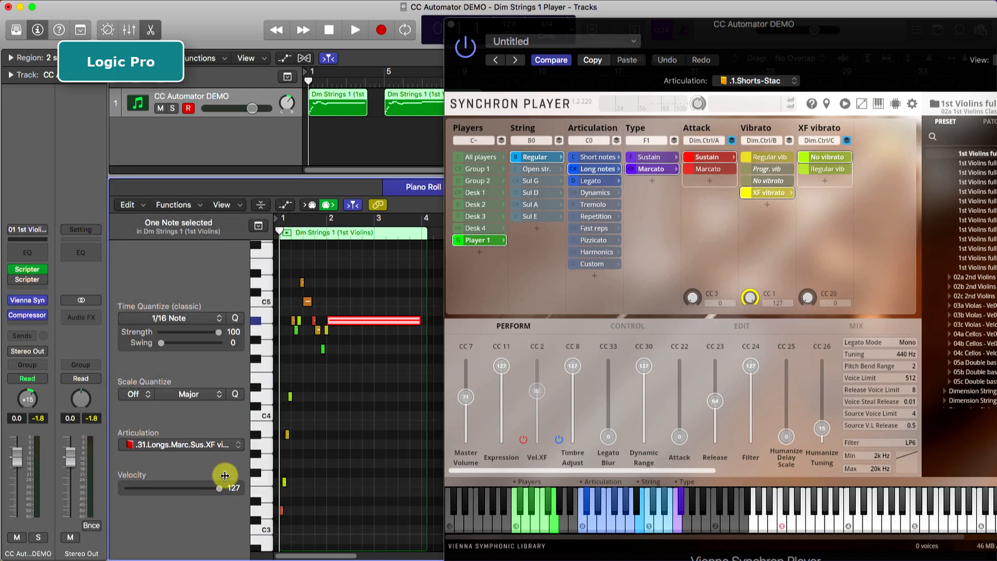
pyautogui.press('space')
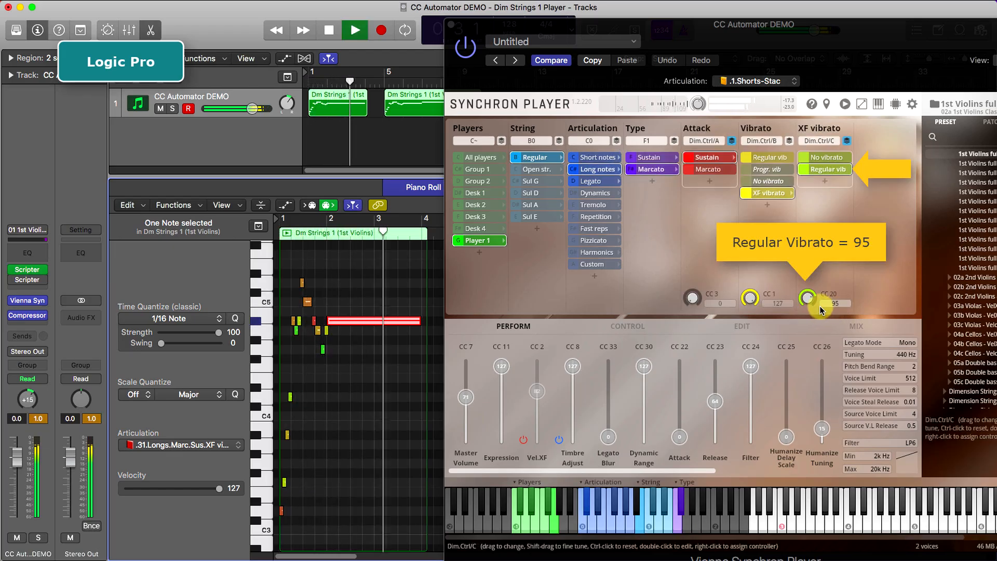
pyautogui.press('space')
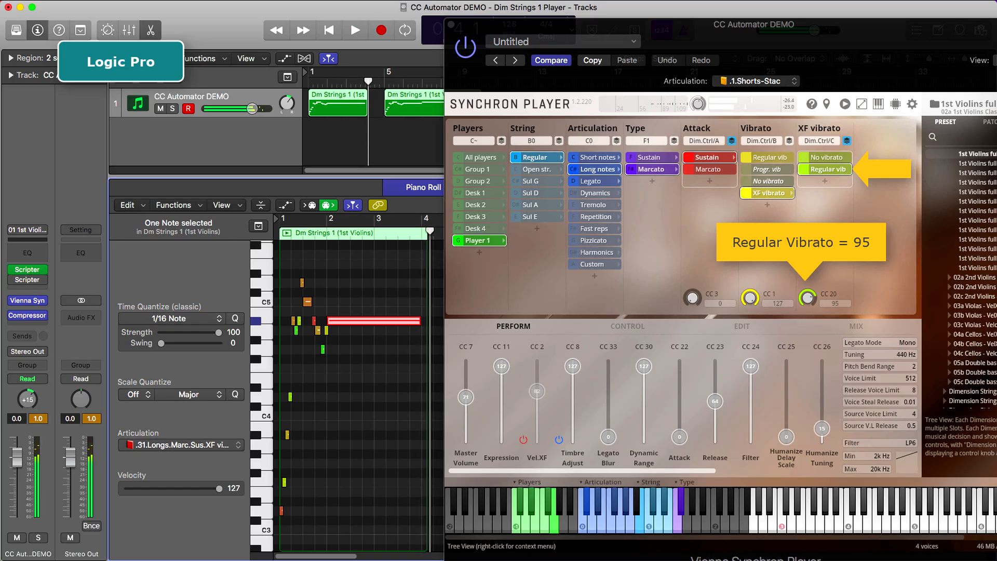
pyautogui.press('Return')
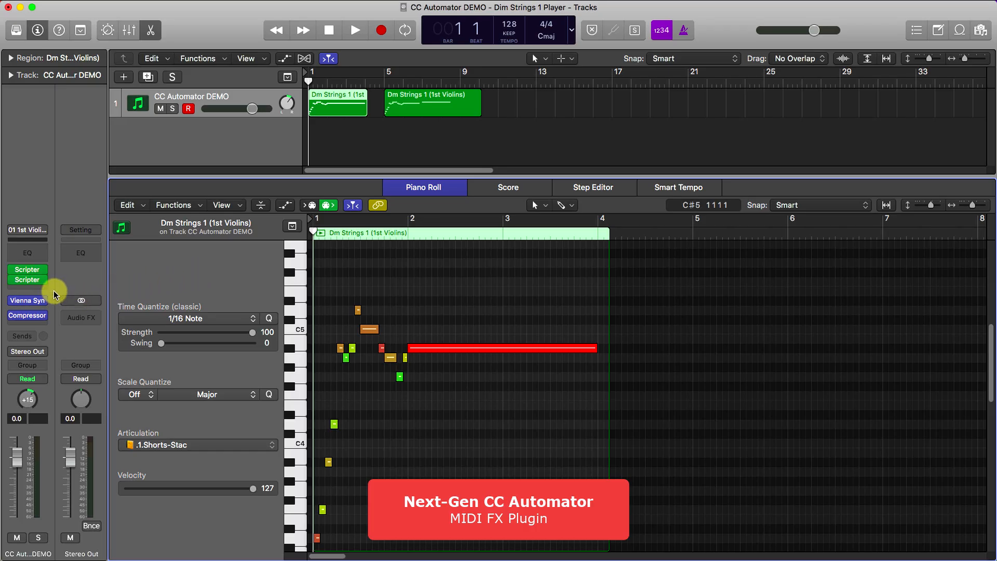
# Open the track's second Scripter plug-in and load the CC Automator 1.0 preset from the AG MIDI TOOLS collection.
pyautogui.click(28, 280)
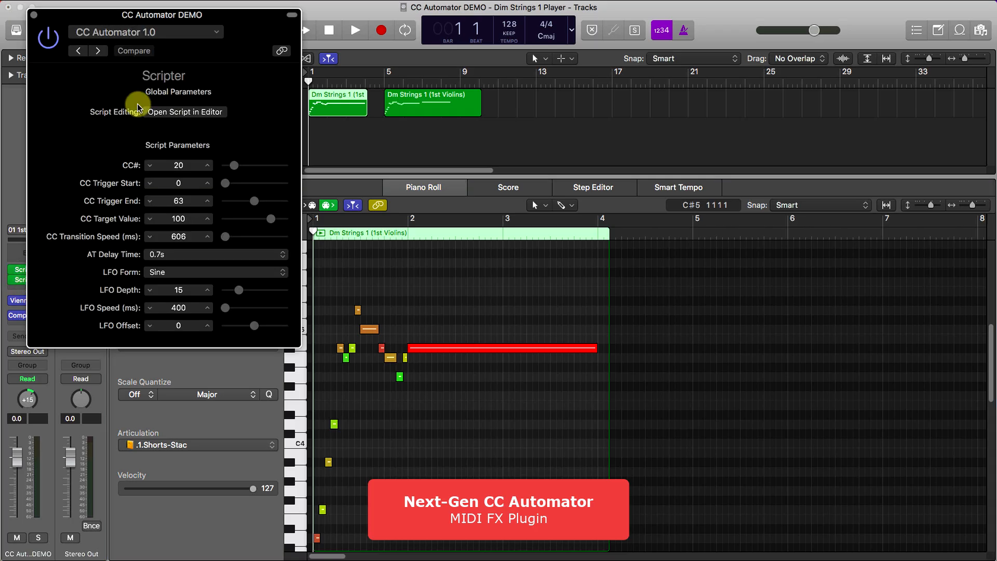
pyautogui.click(172, 33)
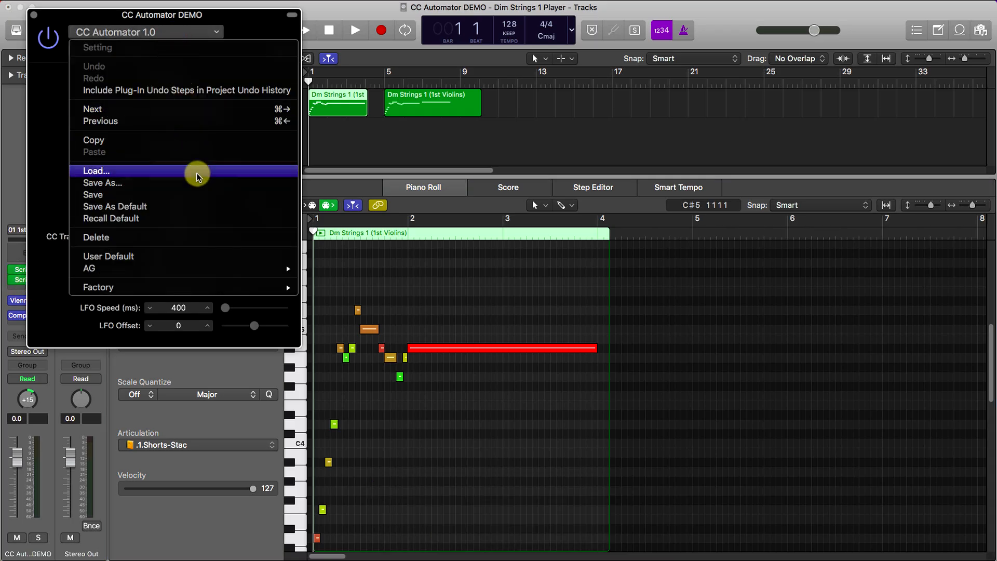
pyautogui.moveTo(226, 274)
pyautogui.moveTo(332, 268)
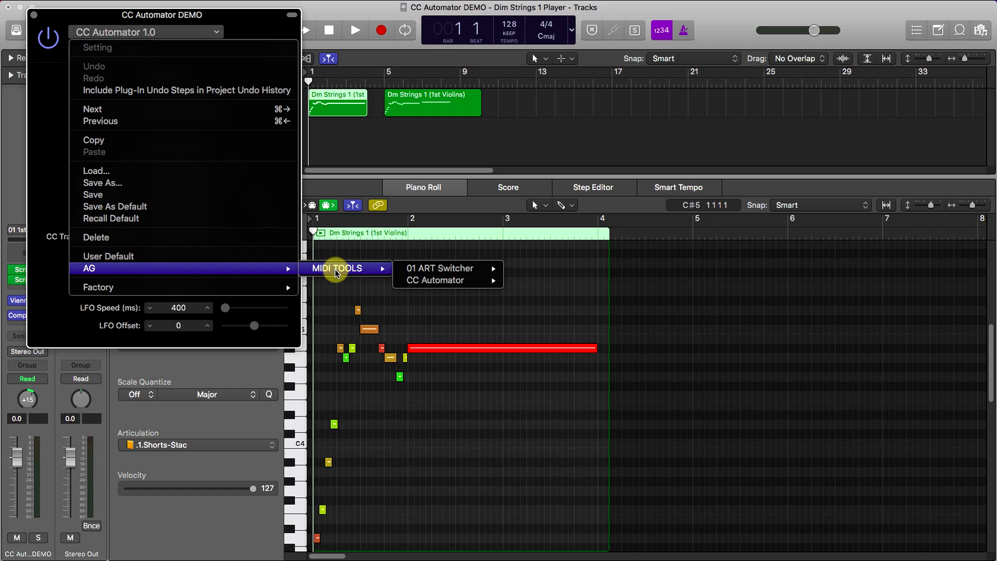
pyautogui.moveTo(427, 286)
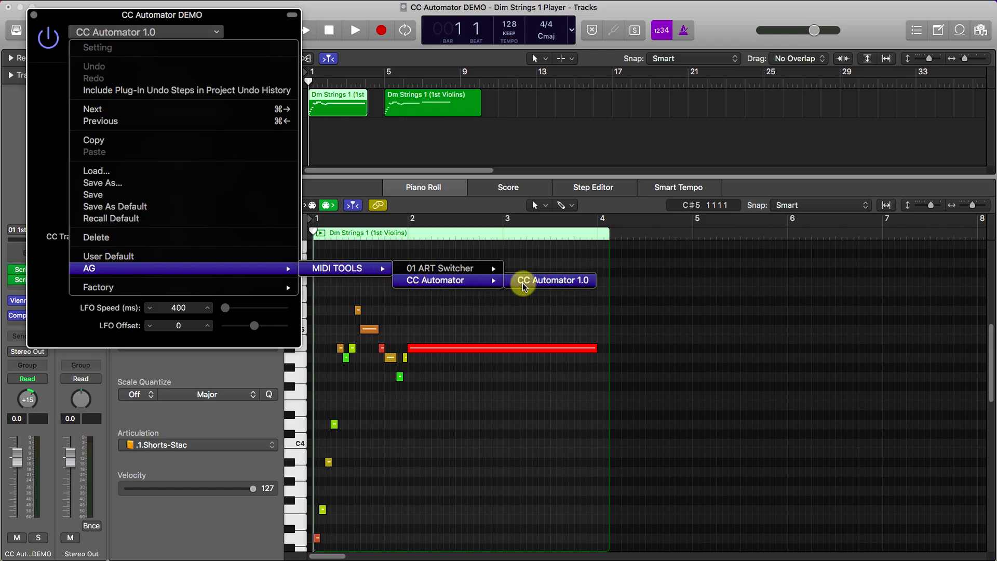
pyautogui.click(557, 287)
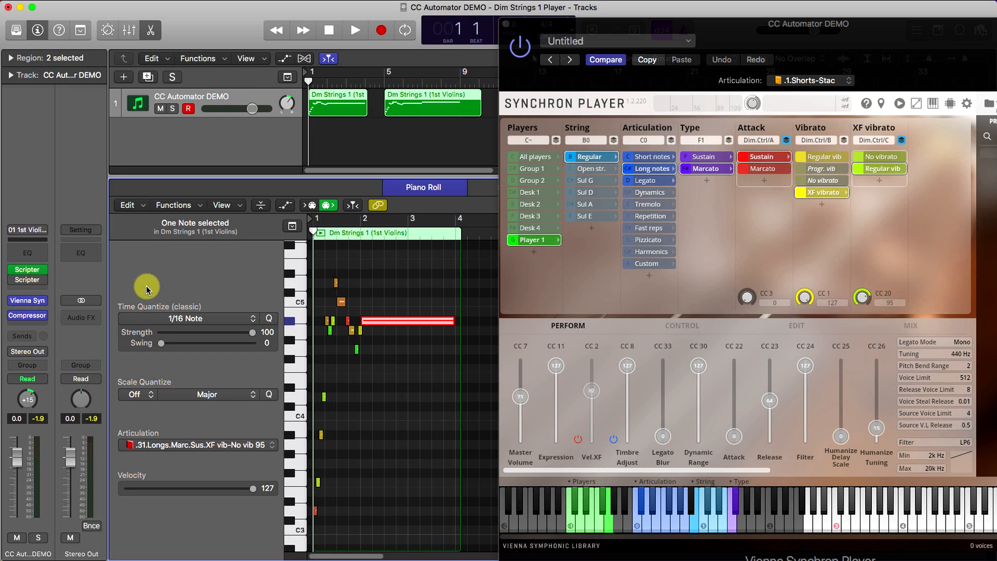
# Enable the CC Automator Scripter on the track and set its CC Transition Speed to 1818 ms.
pyautogui.click(12, 281)
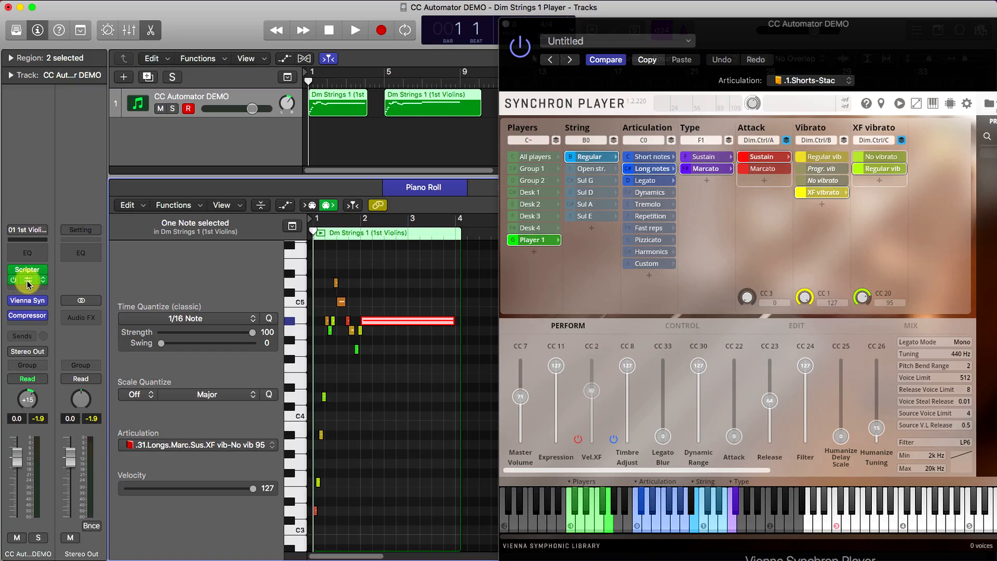
pyautogui.click(29, 281)
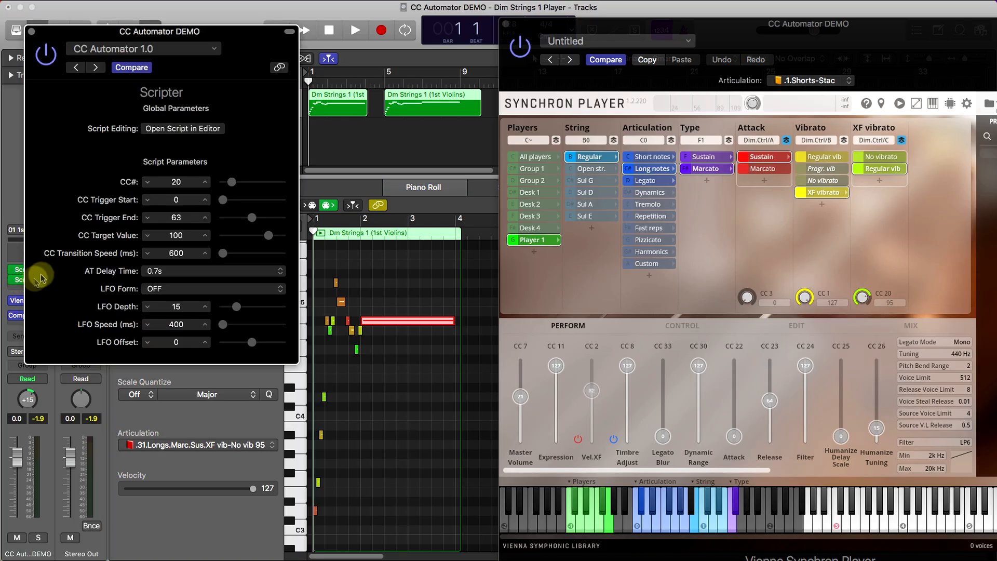
pyautogui.moveTo(240, 42); pyautogui.dragTo(243, 25)
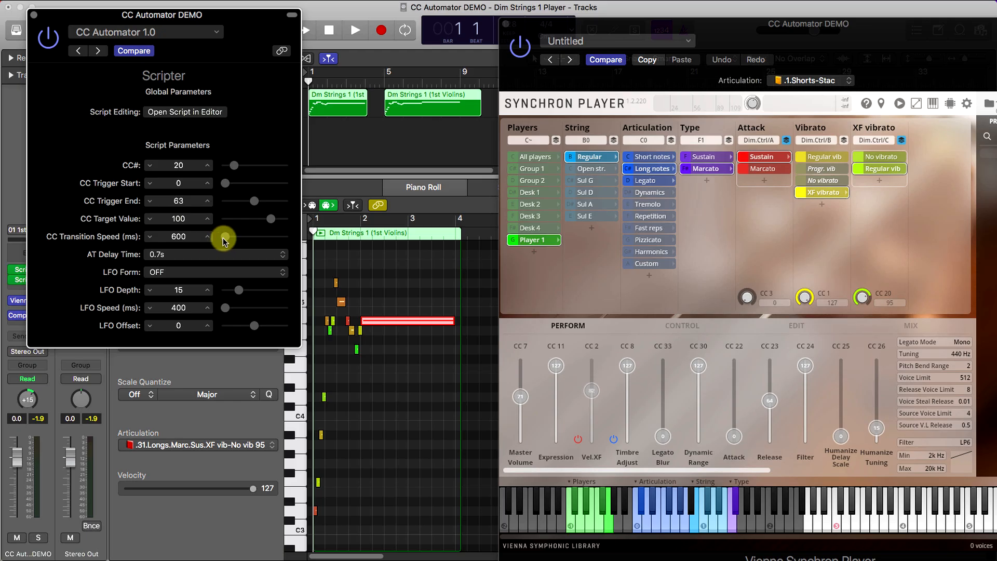
pyautogui.moveTo(224, 236); pyautogui.dragTo(226, 240)
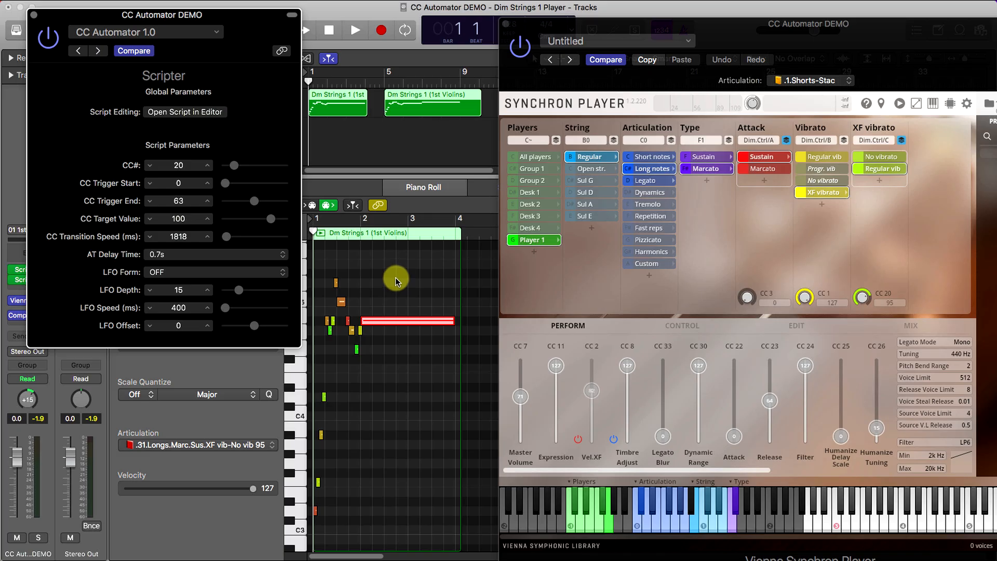
# Set the long note's articulation to .28.Longs.Marc.Sus.XF vib-No vib 0 and CC Automator's AT Delay Time to 1s.
pyautogui.click(254, 445)
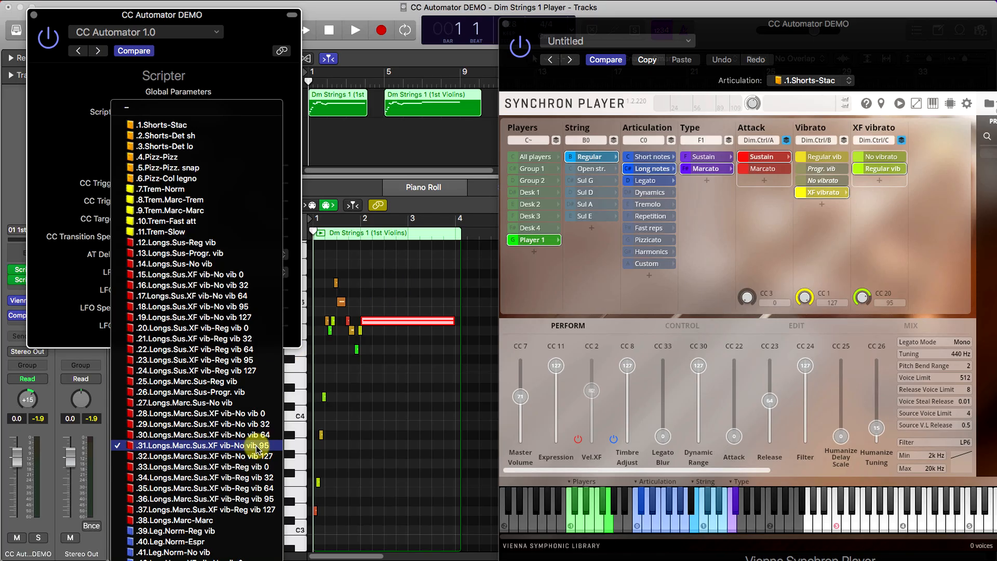
pyautogui.click(263, 415)
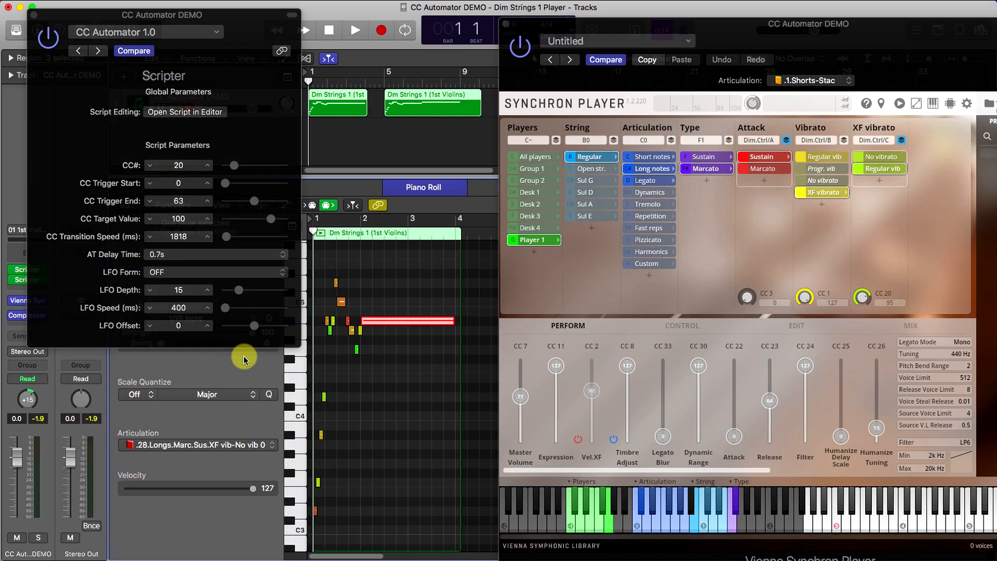
pyautogui.click(164, 259)
pyautogui.click(164, 264)
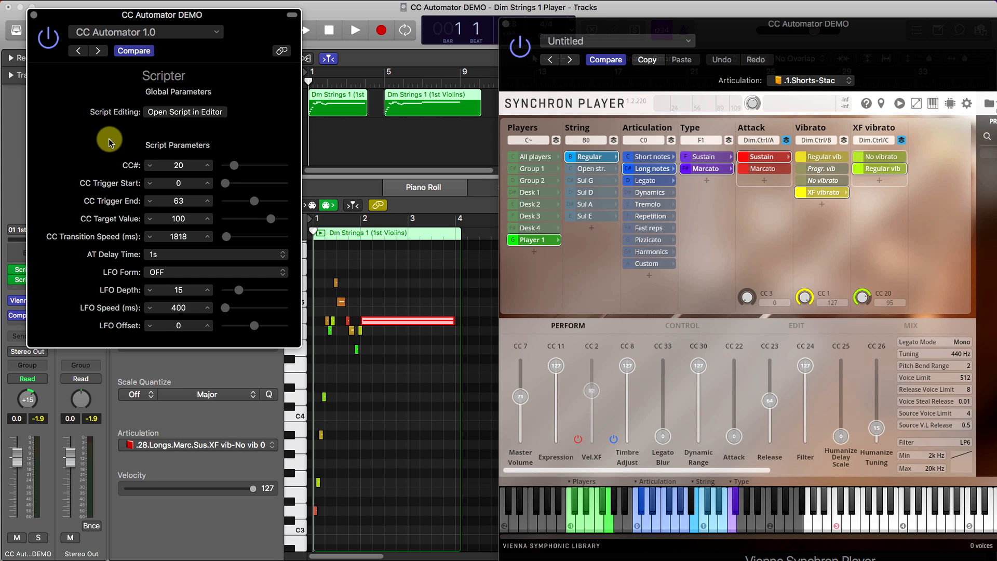
# Play the region to check the automated CC 20 vibrato transition, and return the playhead to the start.
pyautogui.press('space')
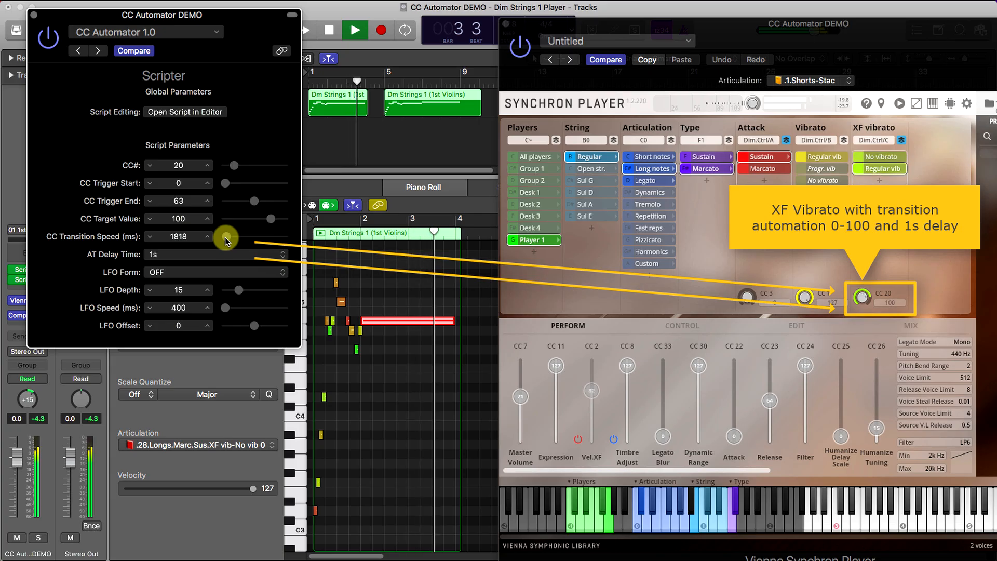
pyautogui.press('space')
pyautogui.press('Return')
# Configure CC Automator with a CC Transition Speed of 606 ms, the Sine LFO form and an AT Delay Time of 0.7s.
pyautogui.moveTo(228, 237); pyautogui.dragTo(226, 238)
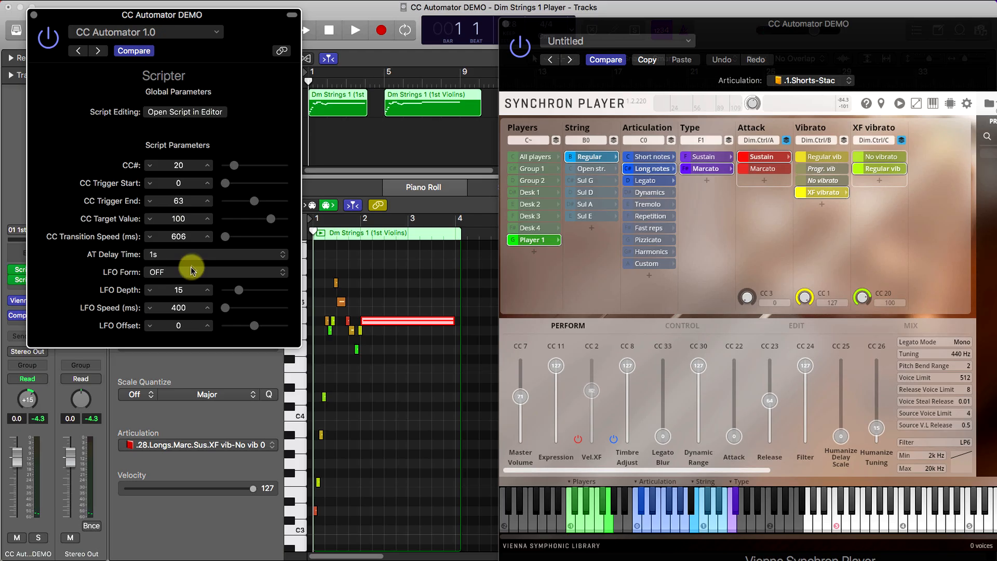
pyautogui.click(191, 270)
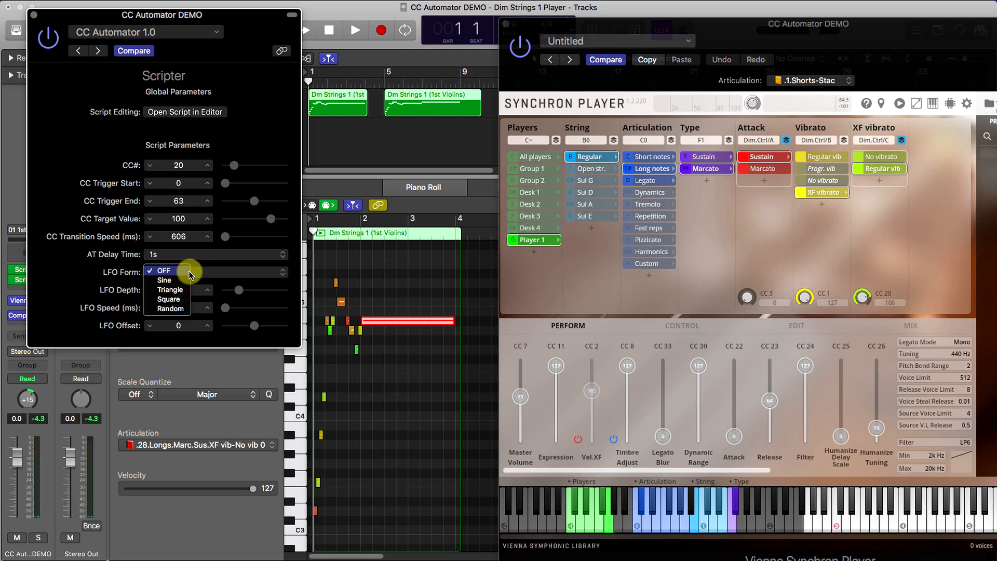
pyautogui.click(166, 281)
pyautogui.click(167, 260)
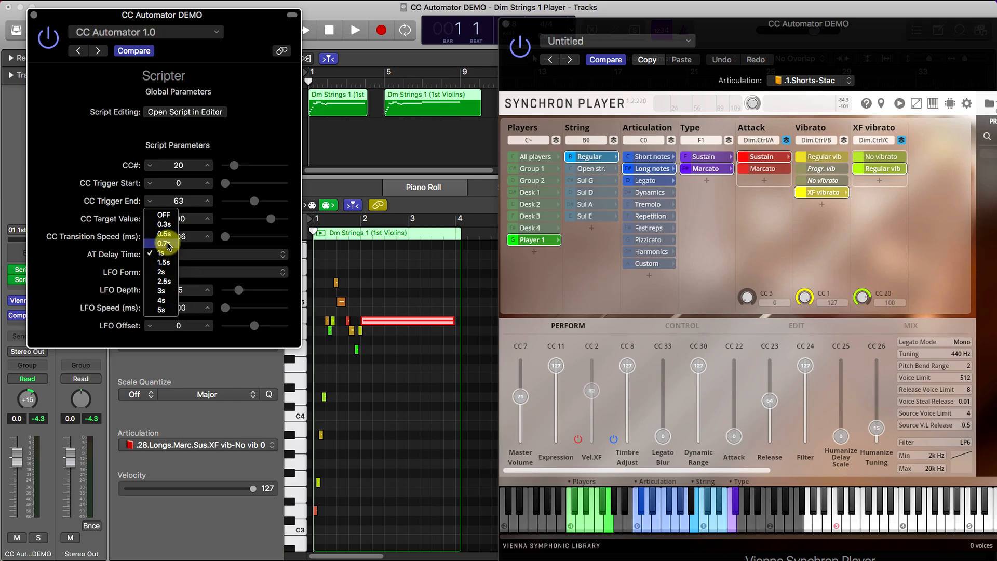
pyautogui.click(167, 243)
# Play the region to check the delayed vibrato transition with LFO automation, and look through CC Automator's LFO Form options.
pyautogui.press('space')
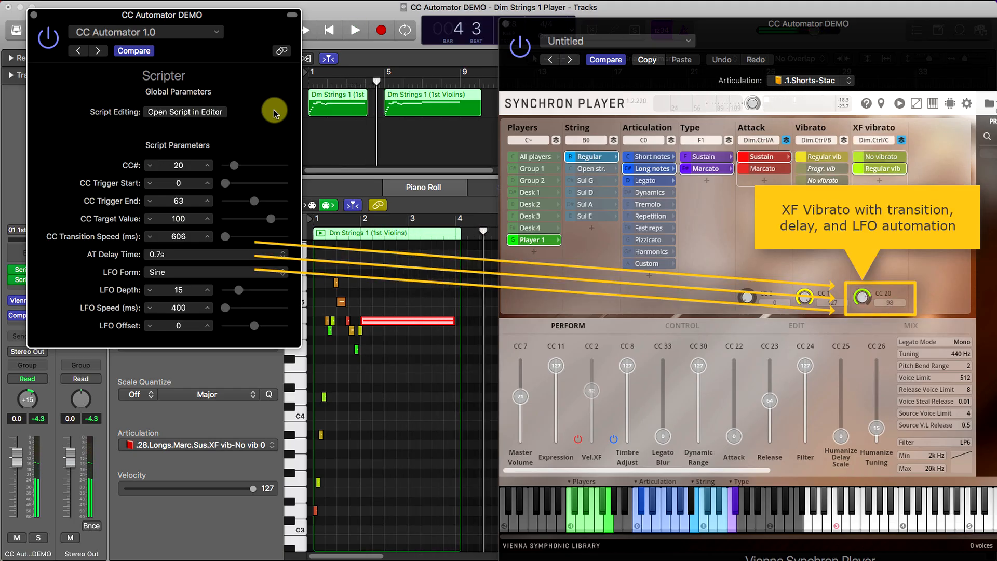
pyautogui.press('space')
pyautogui.click(192, 271)
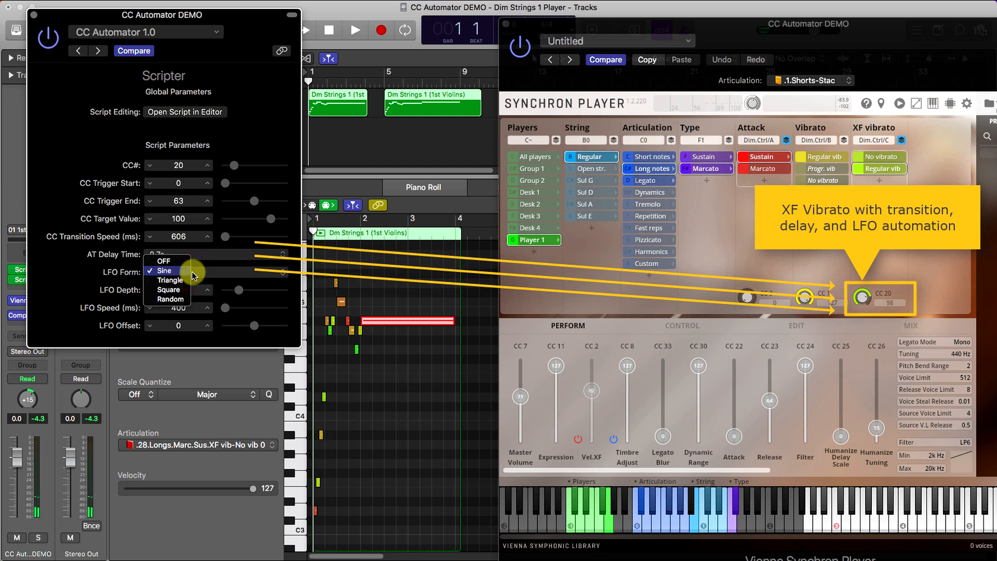
pyautogui.click(169, 290)
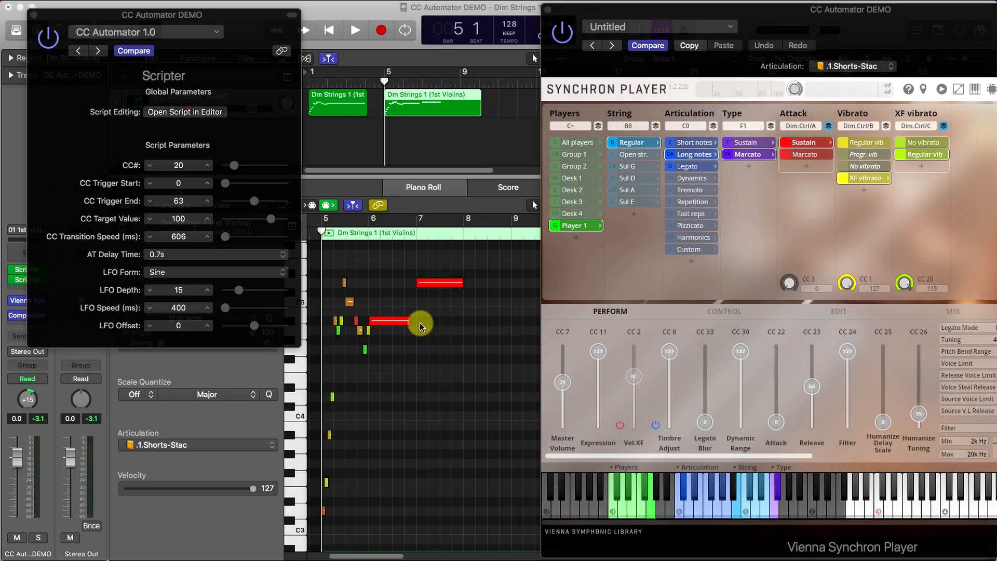
# Inspect the articulations of the two long notes in the second region, and play the region to check their CC 20 automation.
pyautogui.click(419, 327)
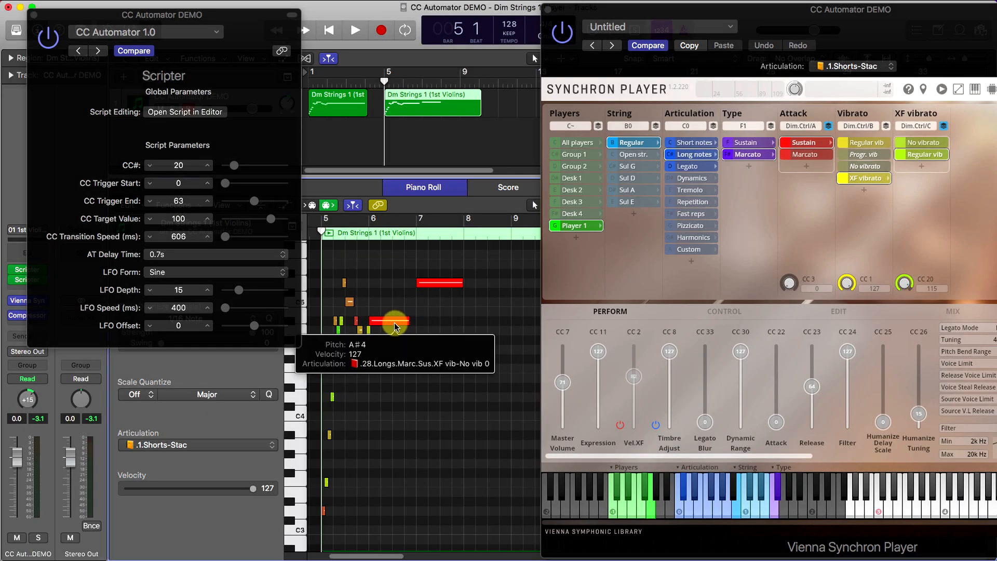
pyautogui.click(394, 322)
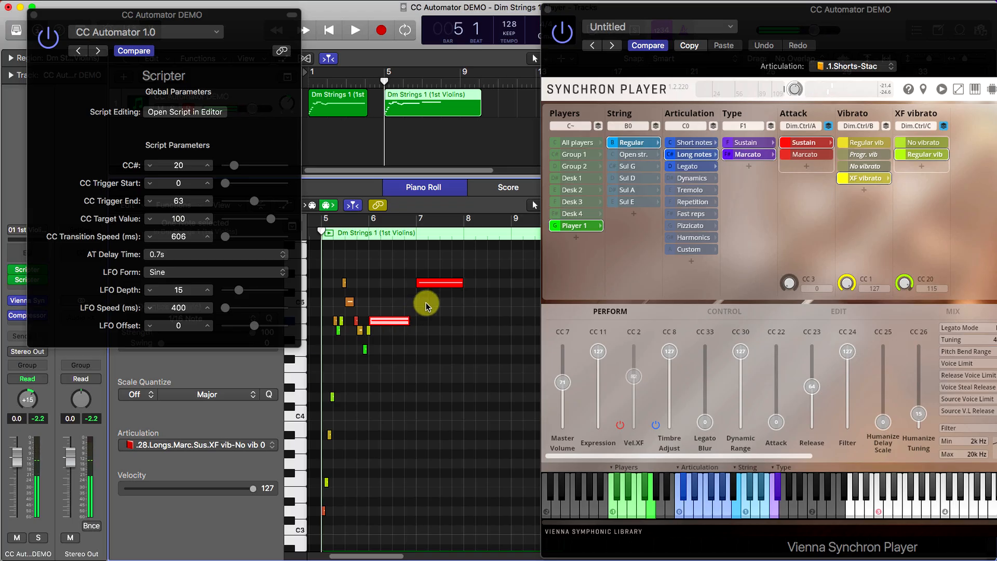
pyautogui.click(436, 285)
pyautogui.moveTo(435, 289)
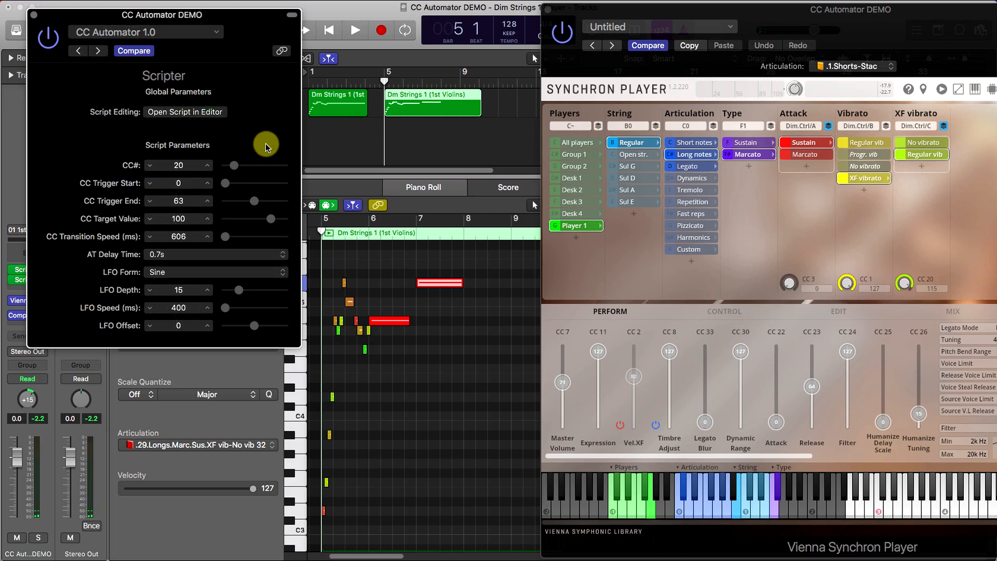
pyautogui.press('space')
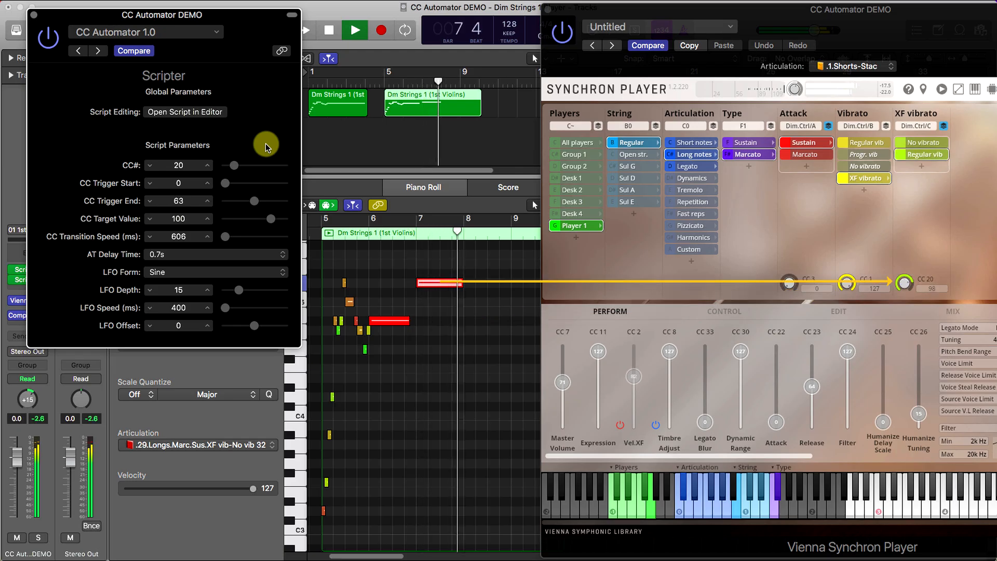
pyautogui.press('space')
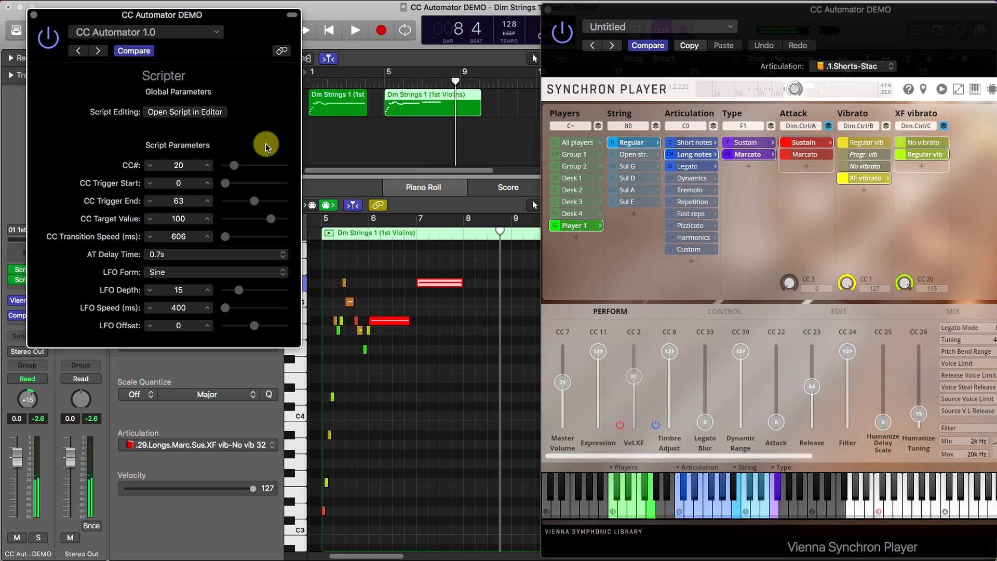
# Lengthen the second region's last, higher long note by about half a bar, and set CC Automator's CC Trigger Start to 32.
pyautogui.moveTo(463, 284); pyautogui.dragTo(486, 284)
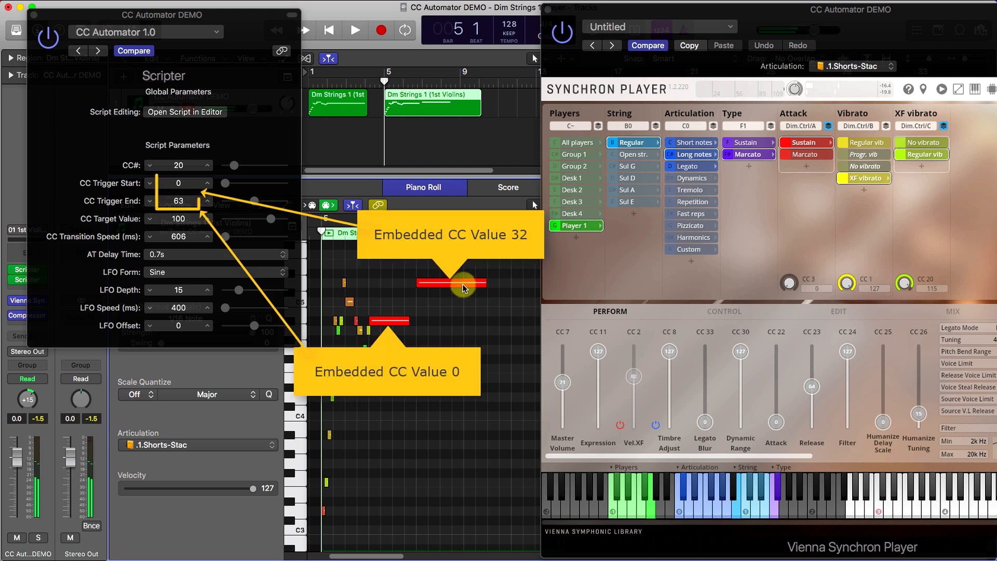
pyautogui.moveTo(448, 279)
pyautogui.moveTo(225, 184); pyautogui.dragTo(240, 187)
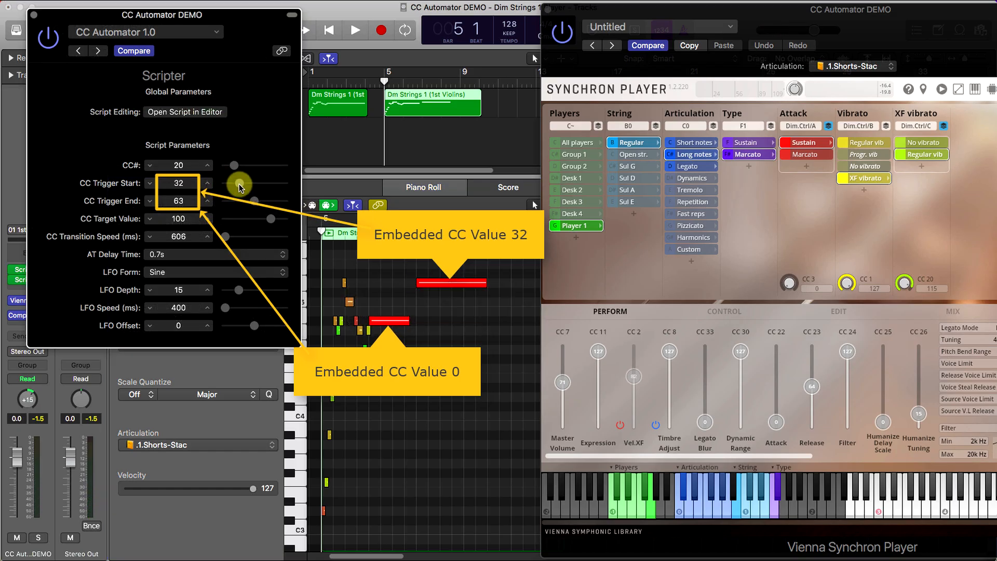
# Compare both long notes' embedded CC values with the trigger range, and play the region to check which note gets automated vibrato.
pyautogui.click(445, 285)
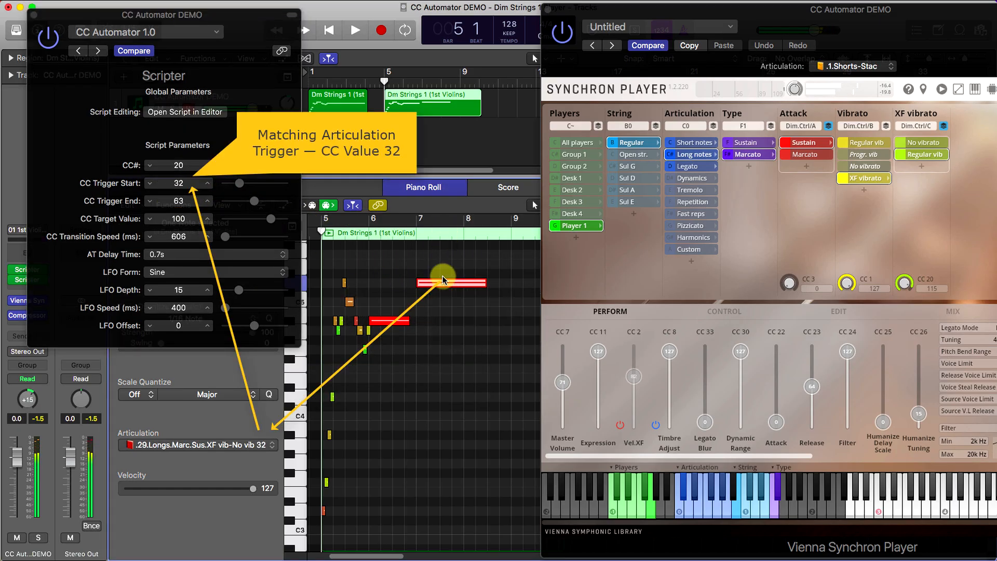
pyautogui.click(393, 322)
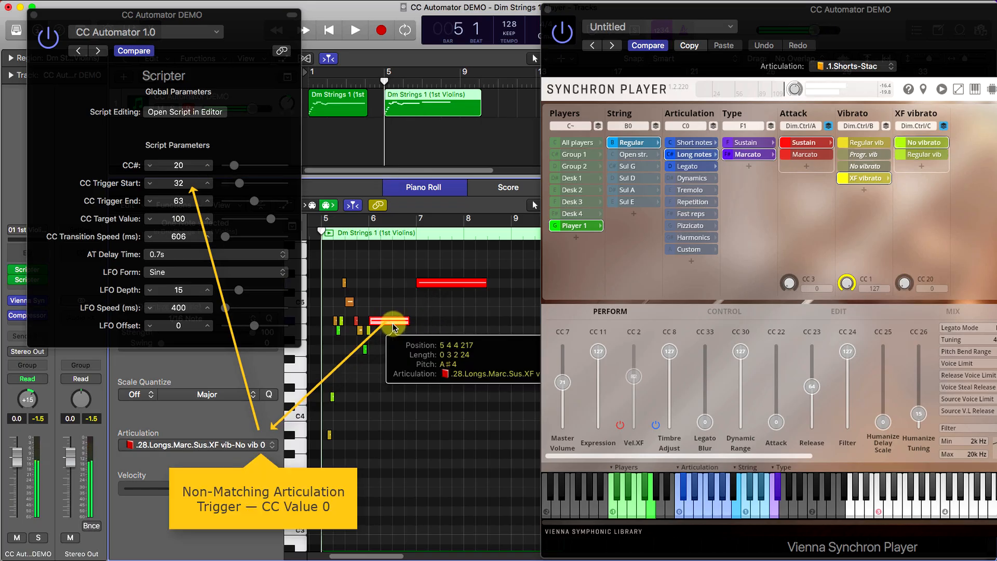
pyautogui.click(406, 374)
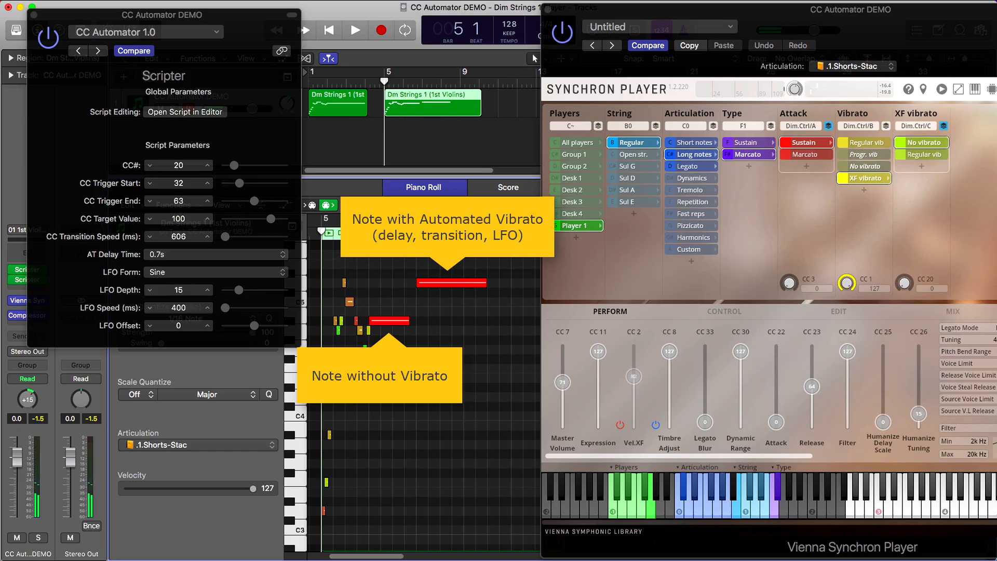
pyautogui.press('space')
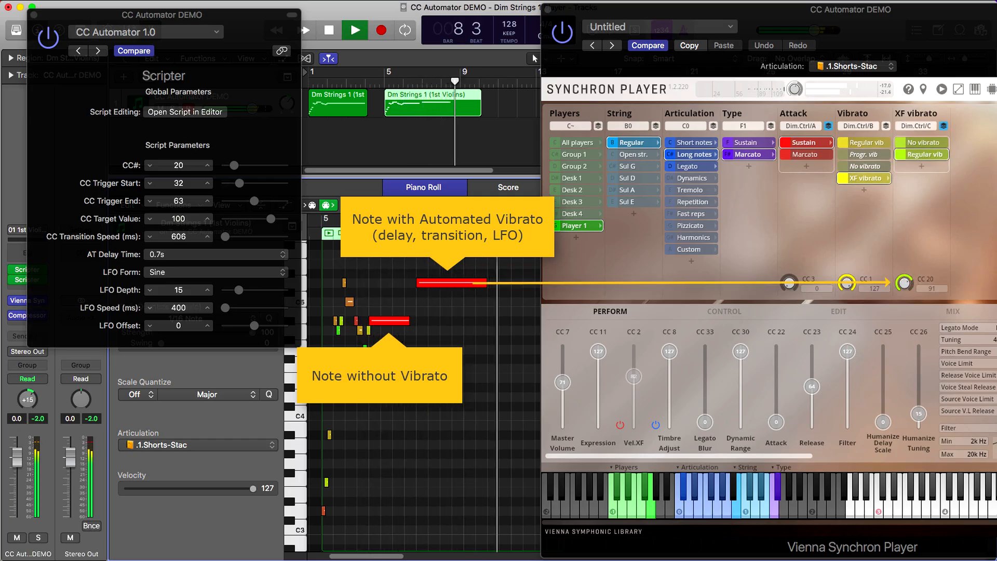
pyautogui.press('space')
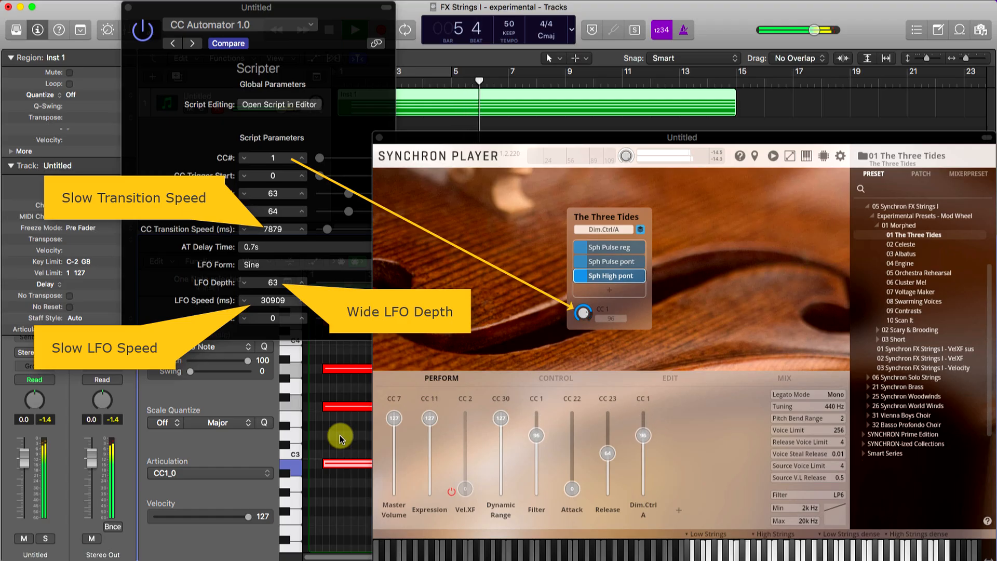
# Move the CC Automator window clear of the Synchron Player and reduce its LFO Depth to 34 during playback.
pyautogui.moveTo(358, 24); pyautogui.dragTo(274, 22)
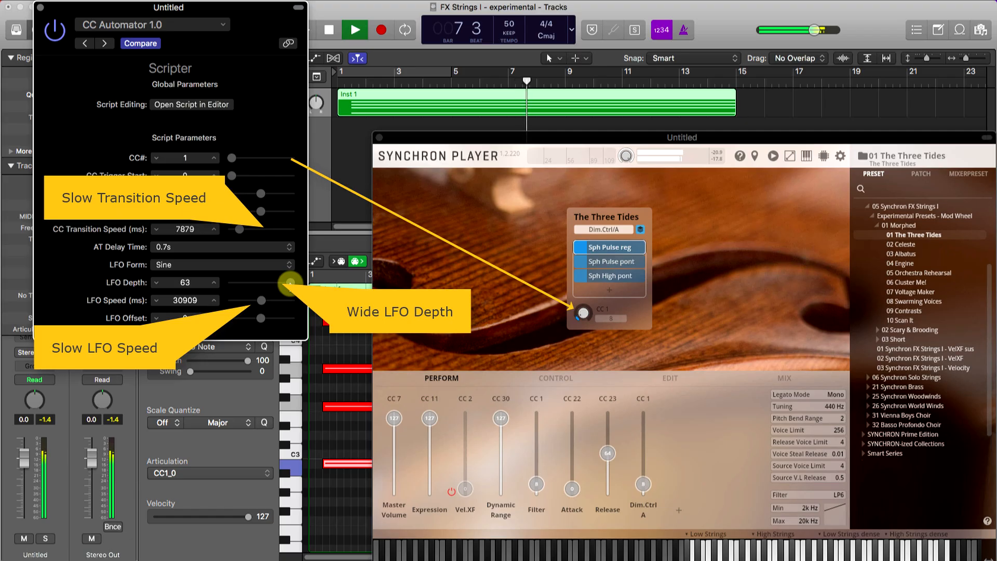
pyautogui.moveTo(288, 283); pyautogui.dragTo(264, 286)
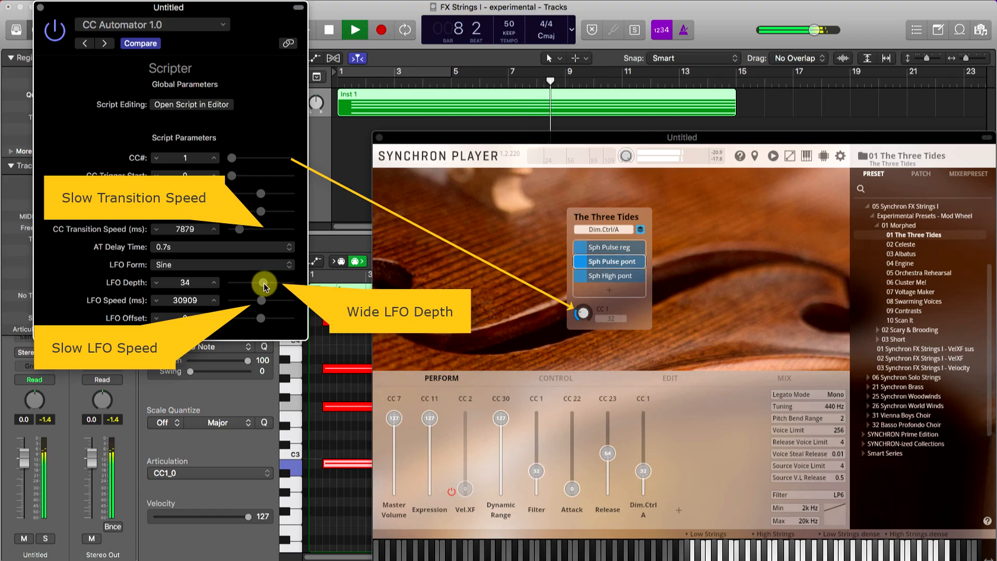